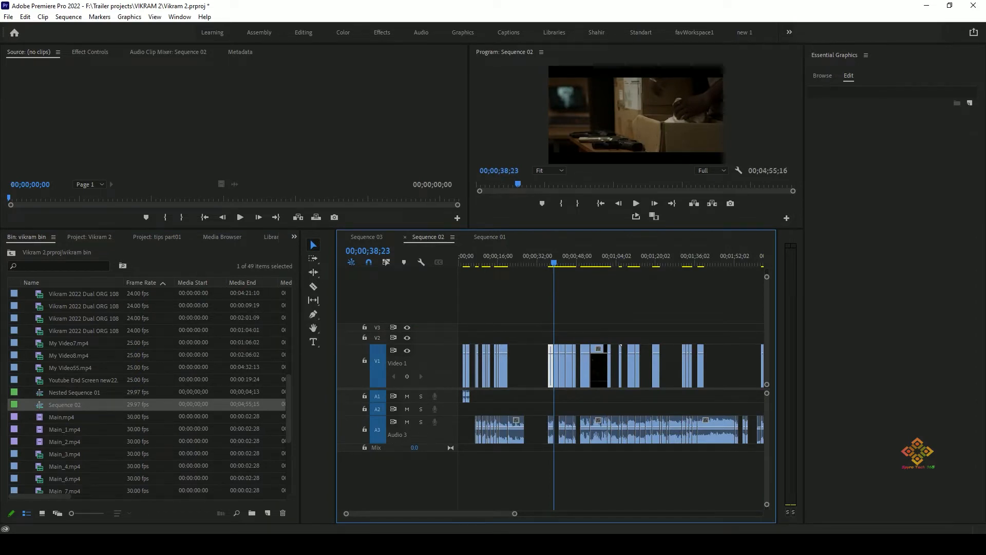
click(490, 236)
click(428, 237)
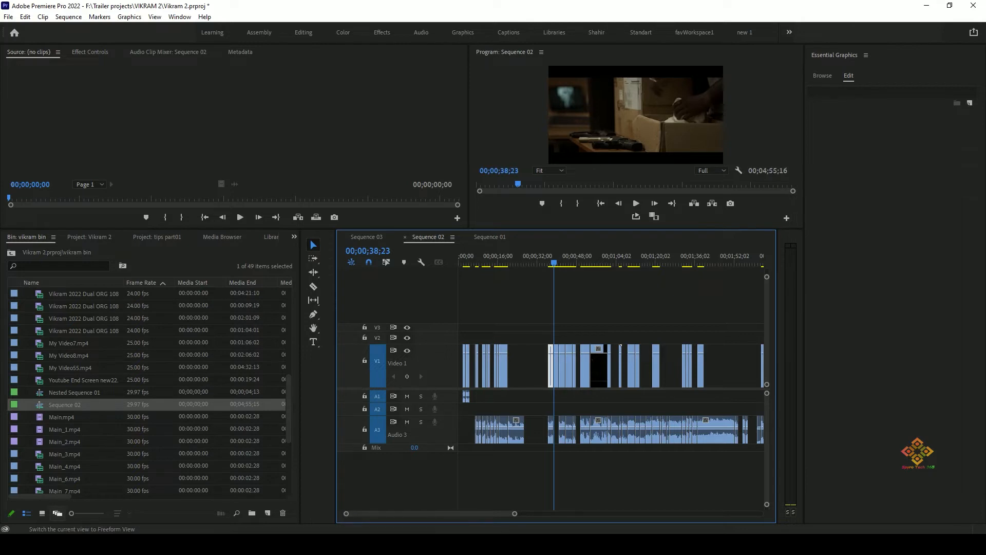
Switch the vikram bin to Freeform view and rearrange the Vikram 2022 clips (2), (3), (4) and (5) within it.
click(57, 513)
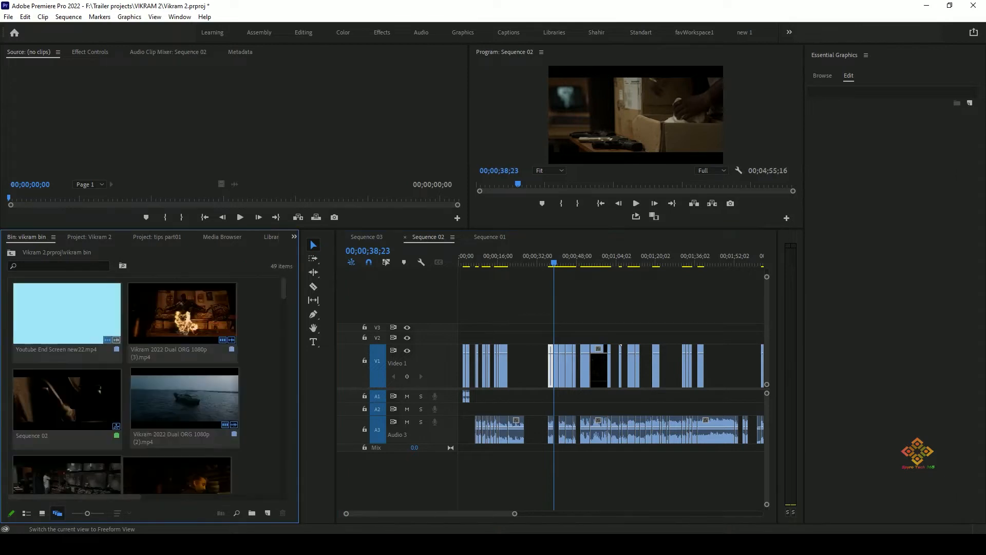
drag(169, 403, 236, 345)
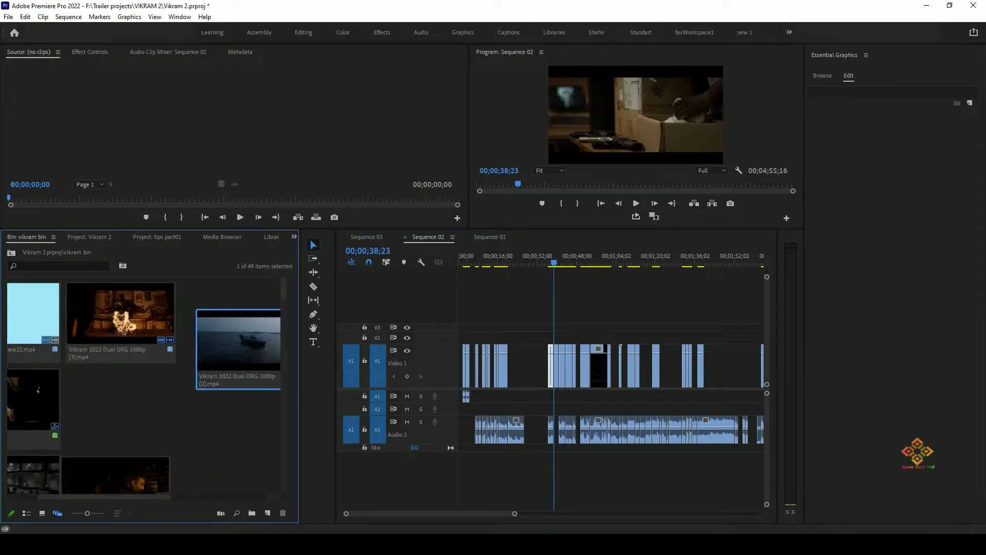
drag(121, 319, 145, 314)
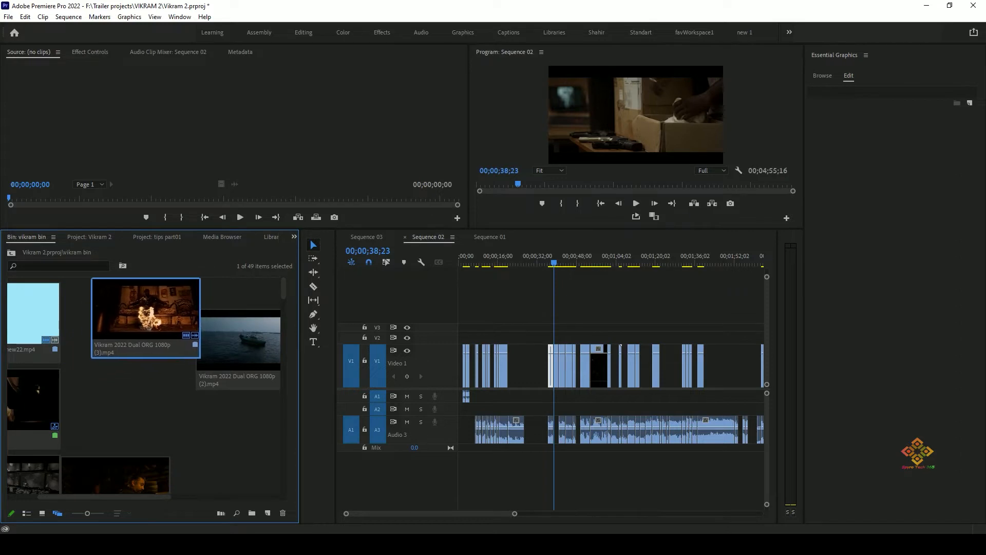
drag(117, 477, 230, 414)
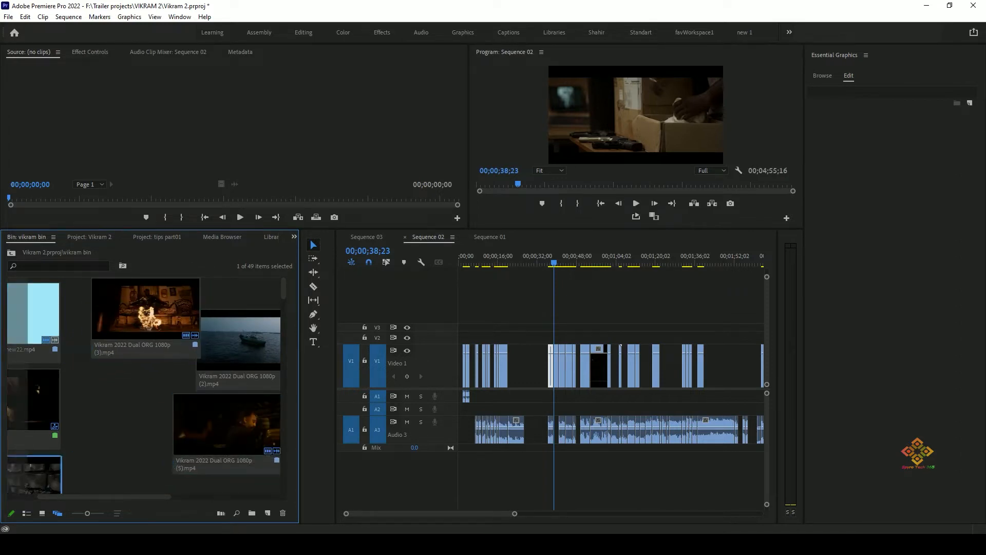
drag(35, 475, 158, 401)
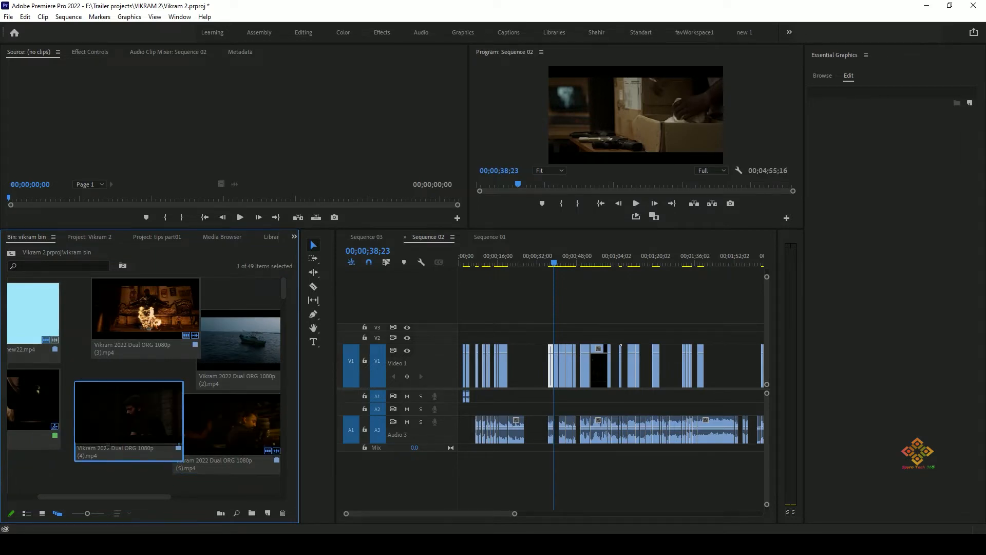
Reset the current workspace to its saved panel layout.
click(179, 16)
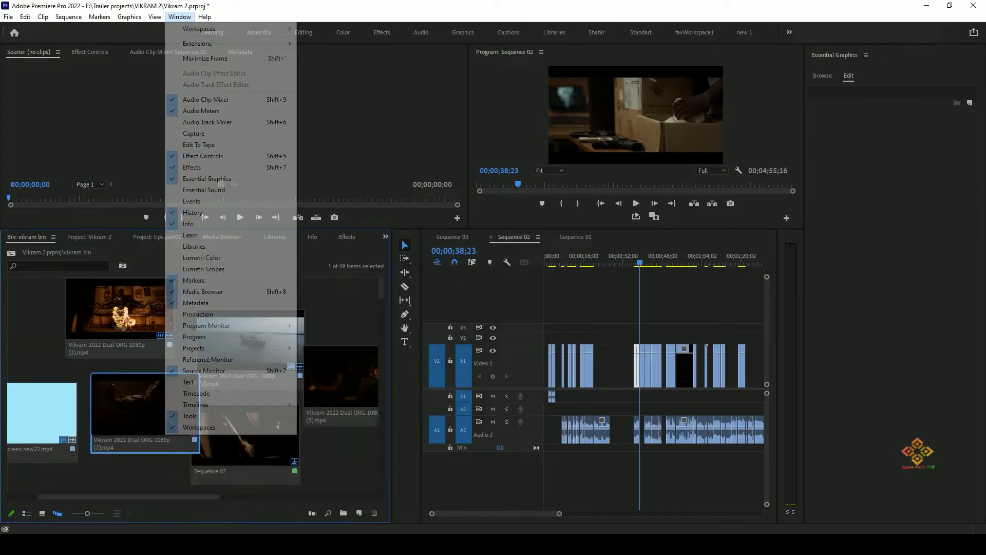
mouse_move(197, 44)
click(342, 235)
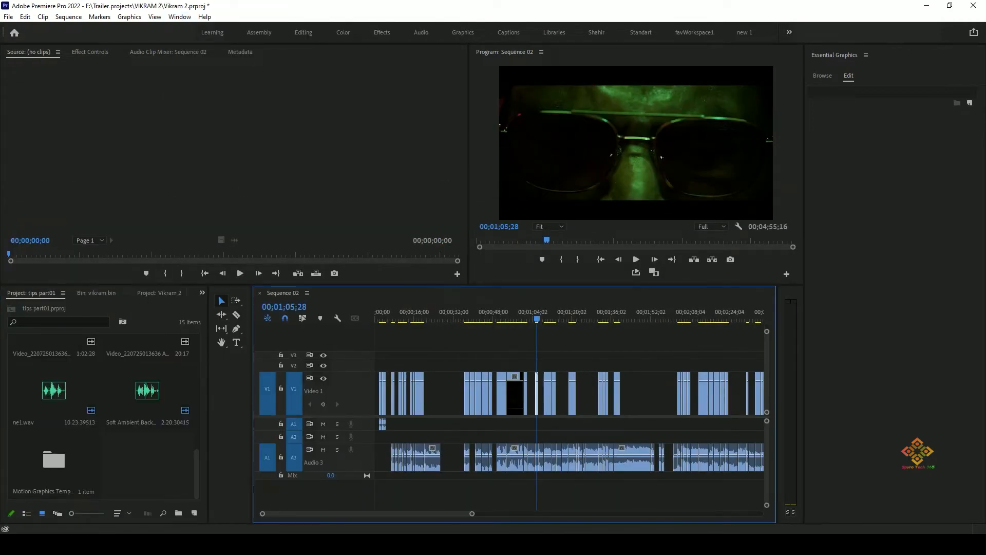
Create a black video at 1920 x 1080, 29.97 fps Drop-Frame, with square pixels.
click(25, 17)
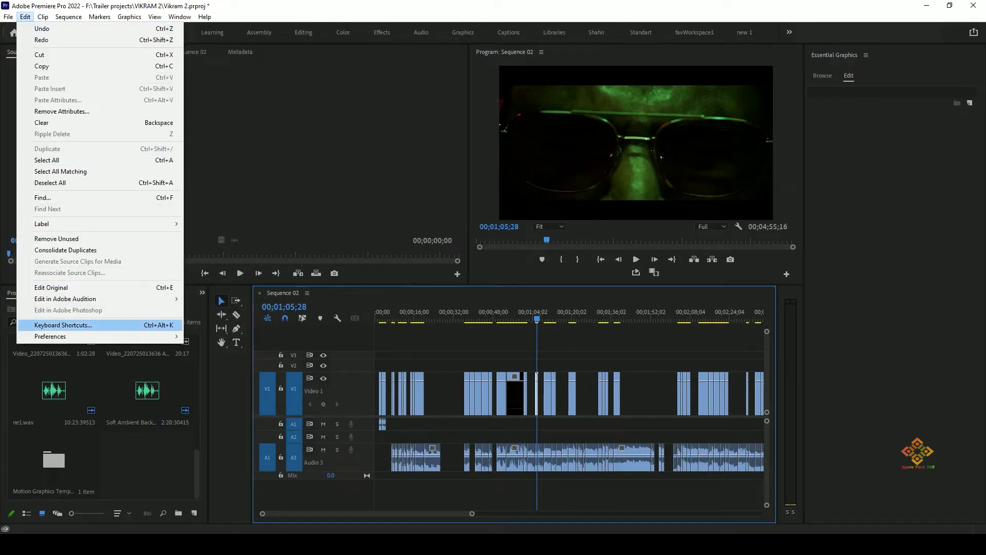
mouse_move(42, 17)
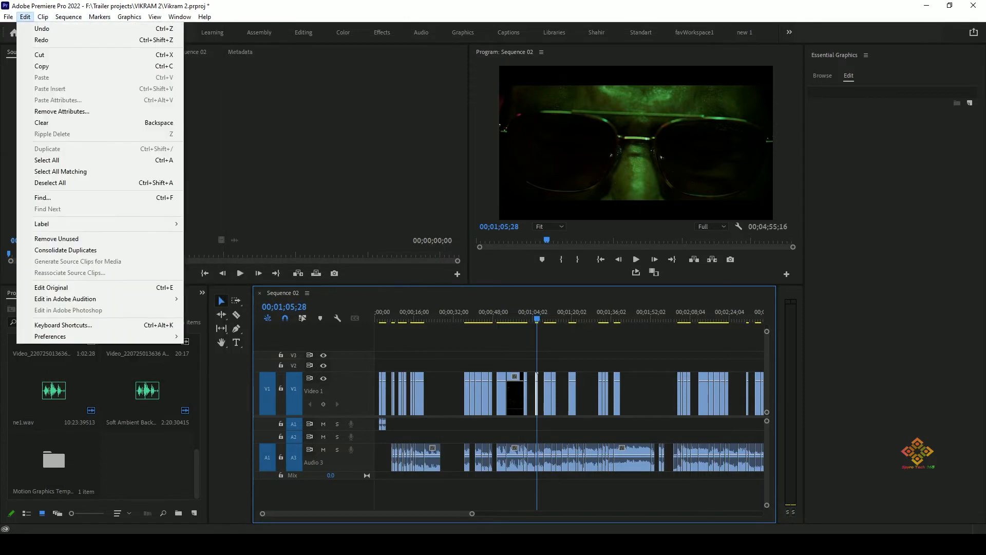
mouse_move(8, 17)
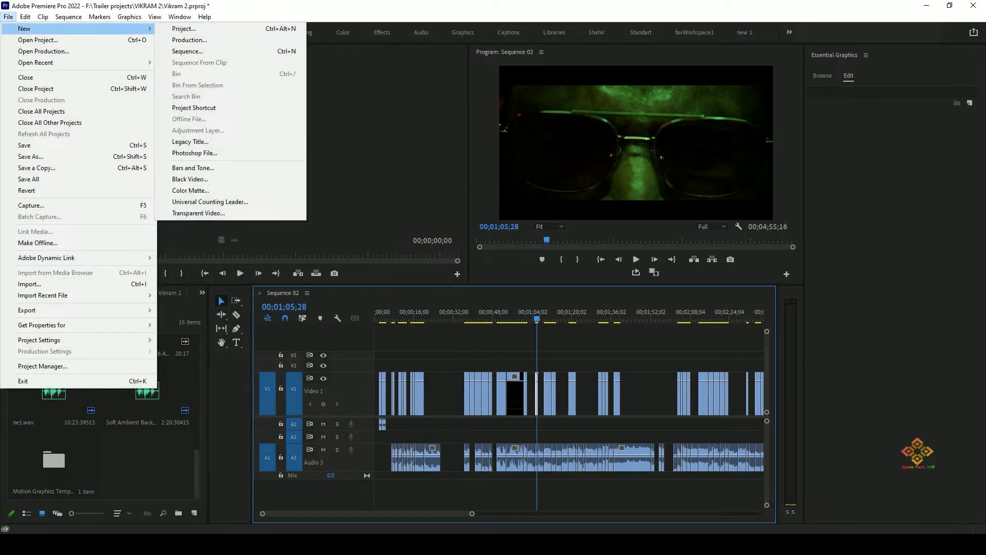
click(190, 179)
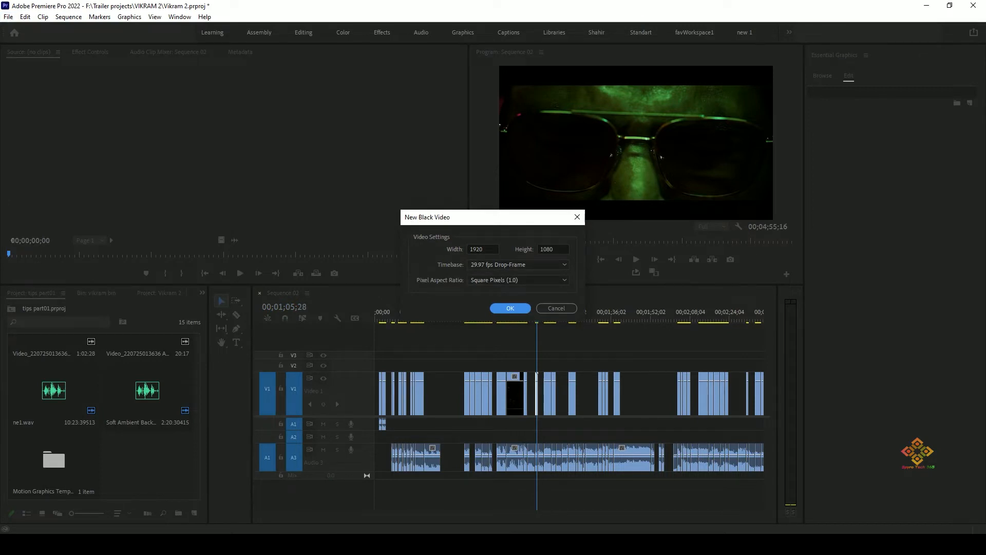
click(510, 308)
Place Black Video from the Vikram 2 project into the empty V1 gap of Sequence 02 at about 00;00;28;04.
scroll(105, 416, up, 7)
click(96, 293)
scroll(106, 416, up, 7)
scroll(106, 416, down, 10)
click(159, 293)
click(69, 292)
scroll(106, 416, down, 20)
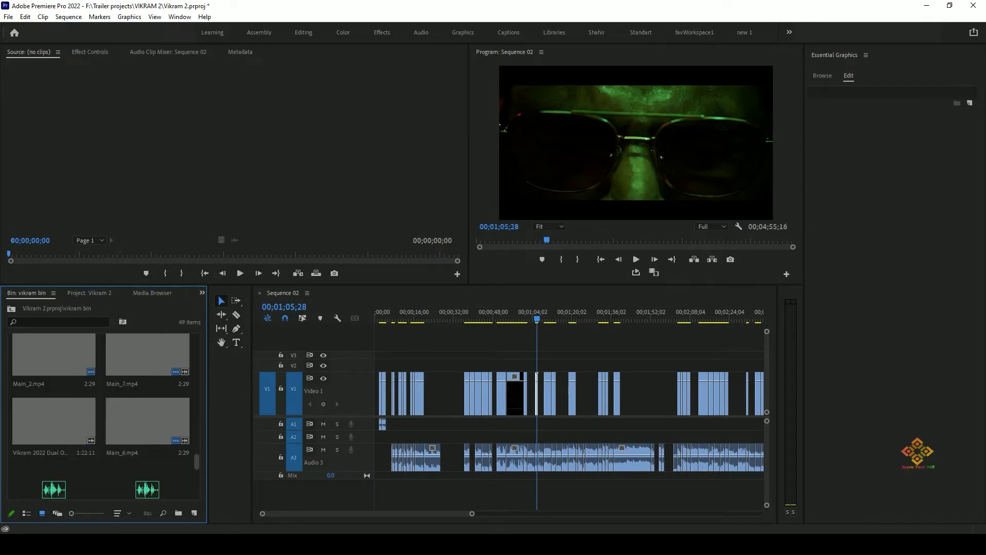
scroll(106, 416, up, 1)
click(89, 293)
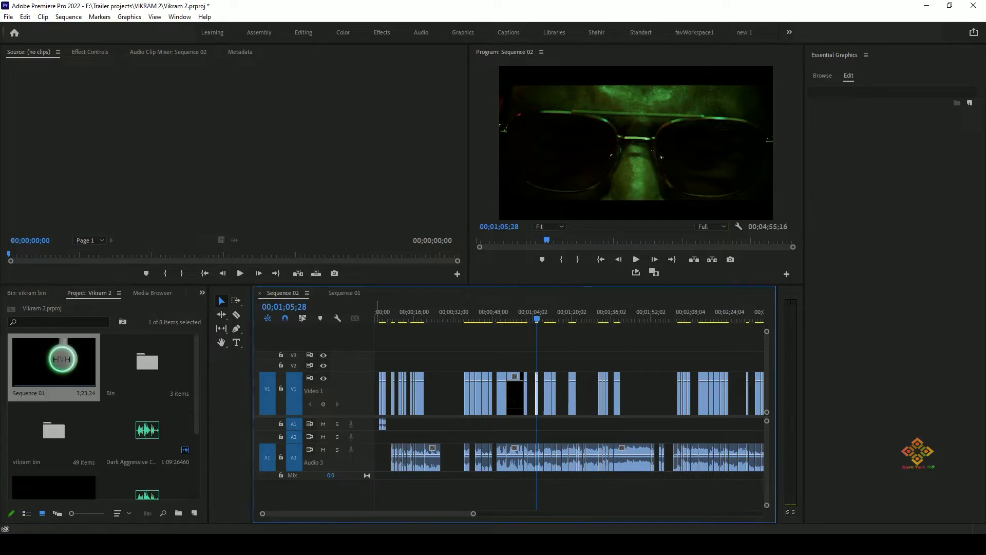
drag(536, 319, 443, 319)
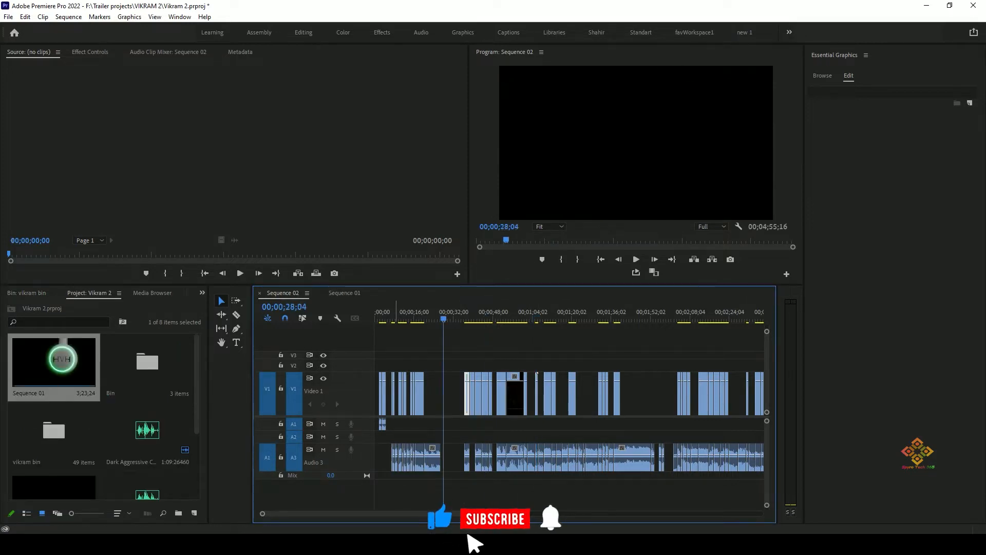
drag(197, 385, 442, 393)
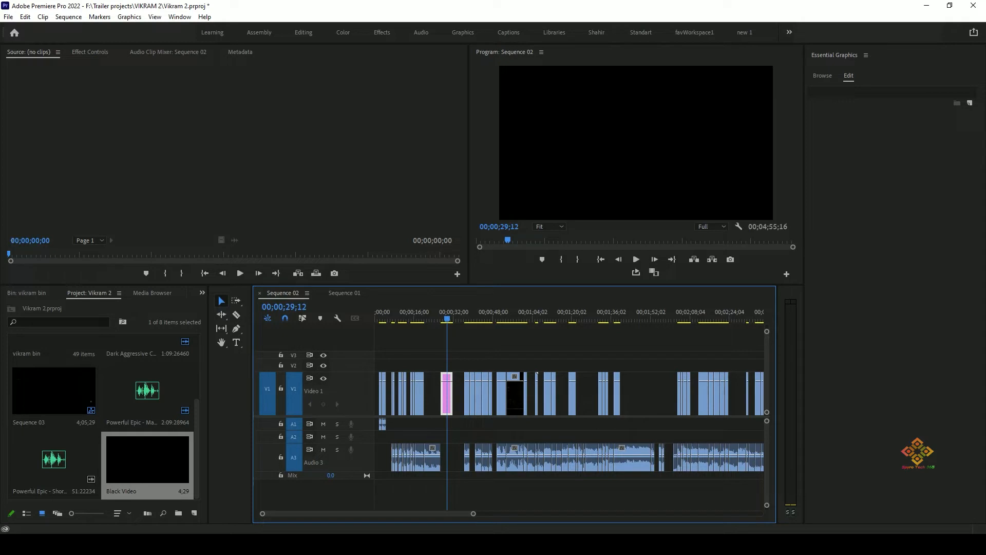
Create a green color matte (20AB4B) and place it on V2 above the group of clips following the black video.
click(9, 17)
mouse_move(25, 28)
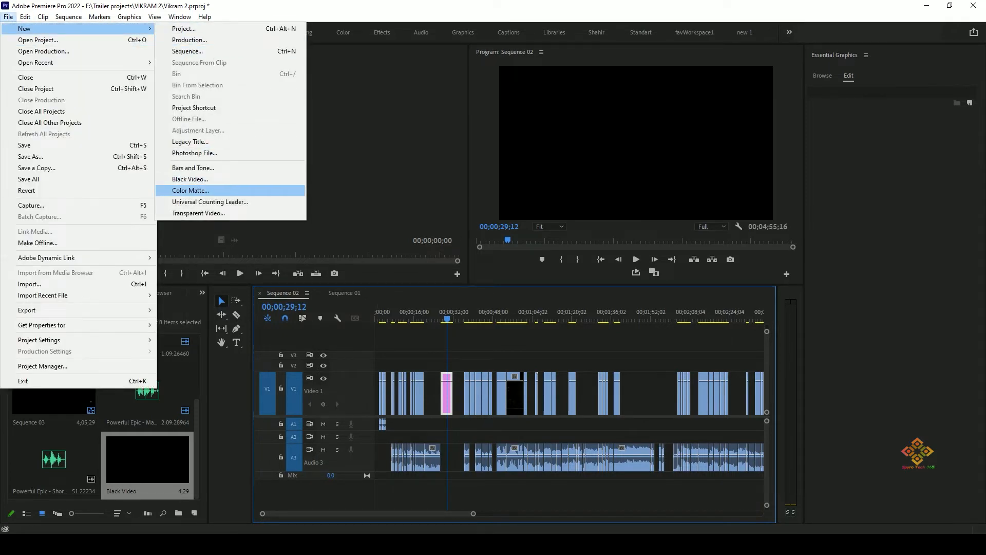
click(190, 191)
key(Return)
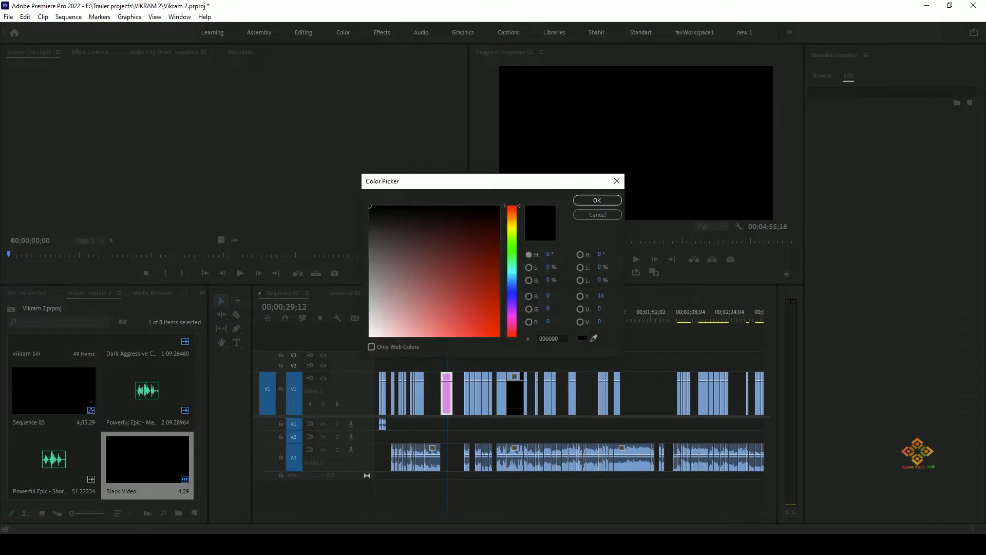
click(475, 294)
click(512, 256)
key(Return)
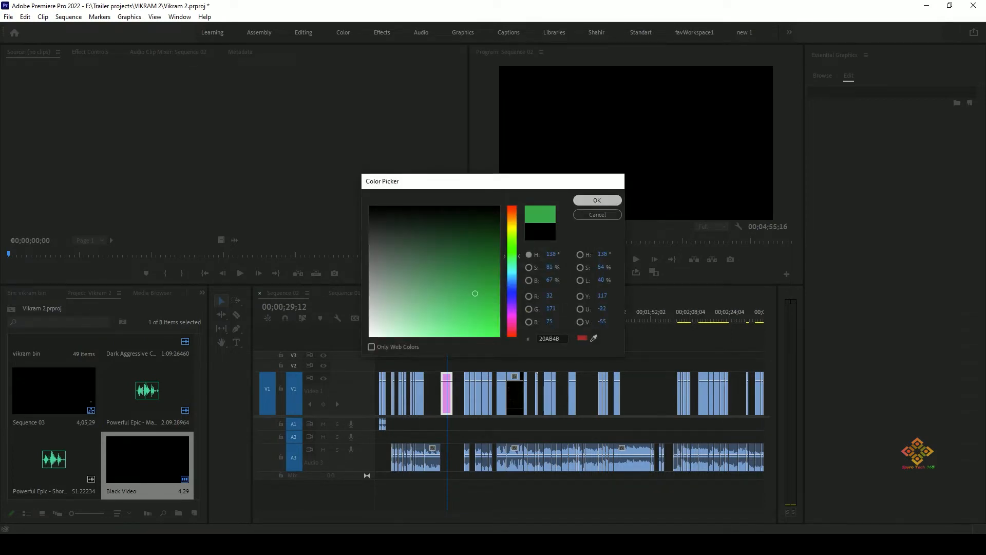
key(Return)
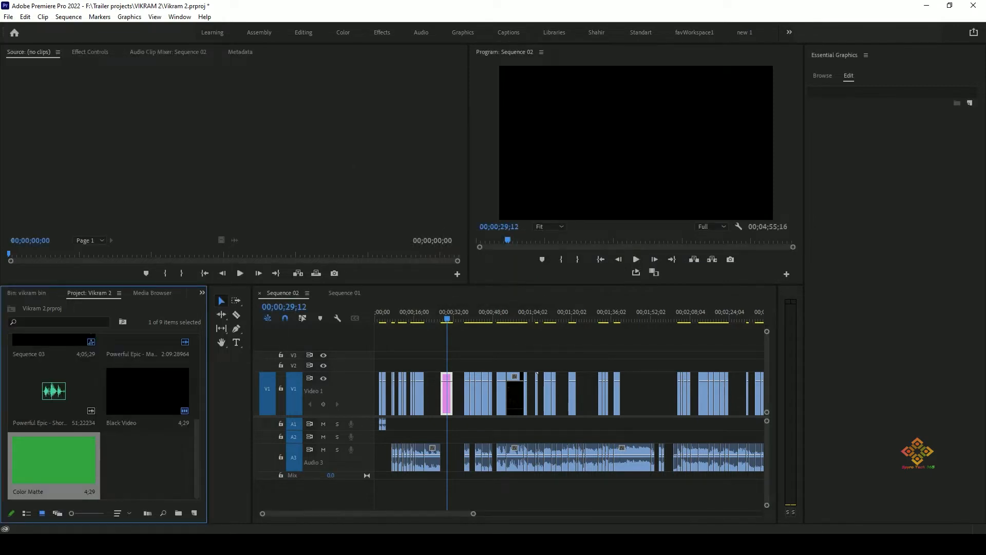
drag(54, 465, 471, 365)
drag(462, 313, 468, 313)
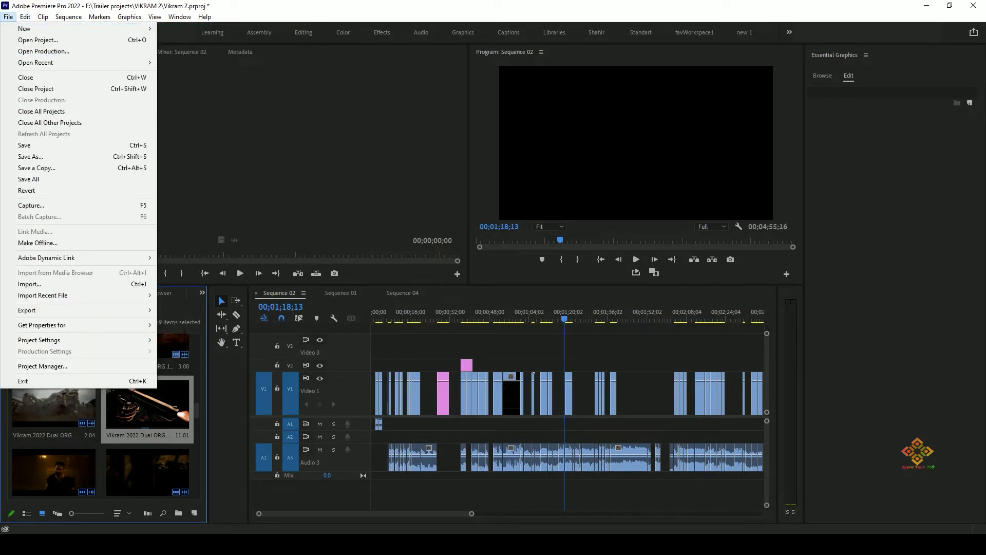
Create a 1920 x 1080, 29.97 fps adjustment layer and stretch it on V2 over the V1 clips around 00;00;51;21.
mouse_move(77, 29)
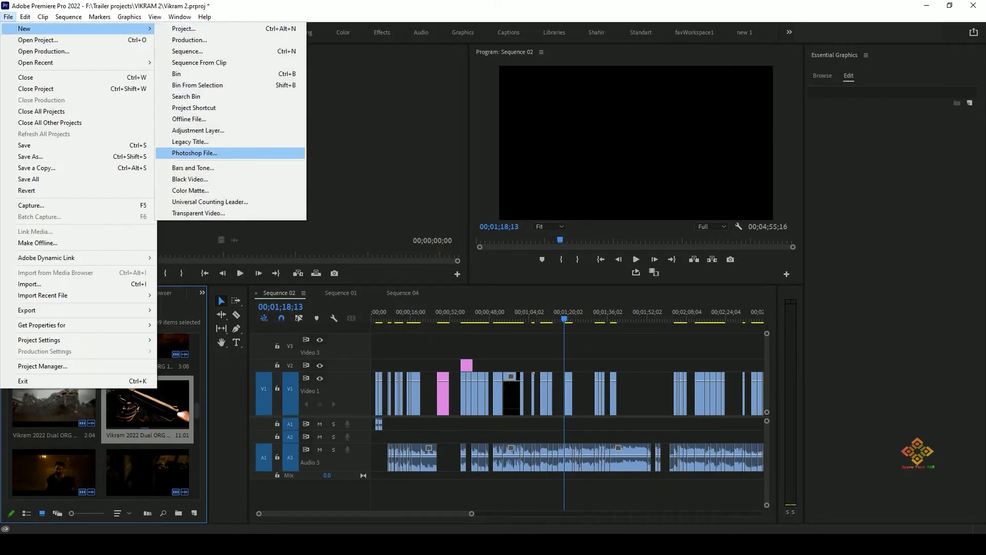
click(198, 130)
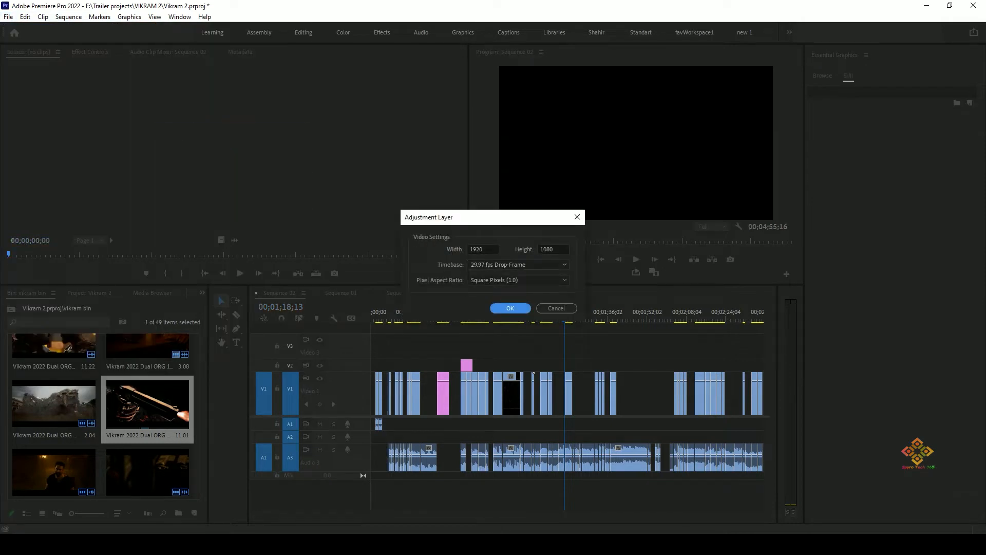
key(Return)
drag(148, 459, 499, 365)
drag(564, 318, 499, 318)
drag(505, 365, 523, 366)
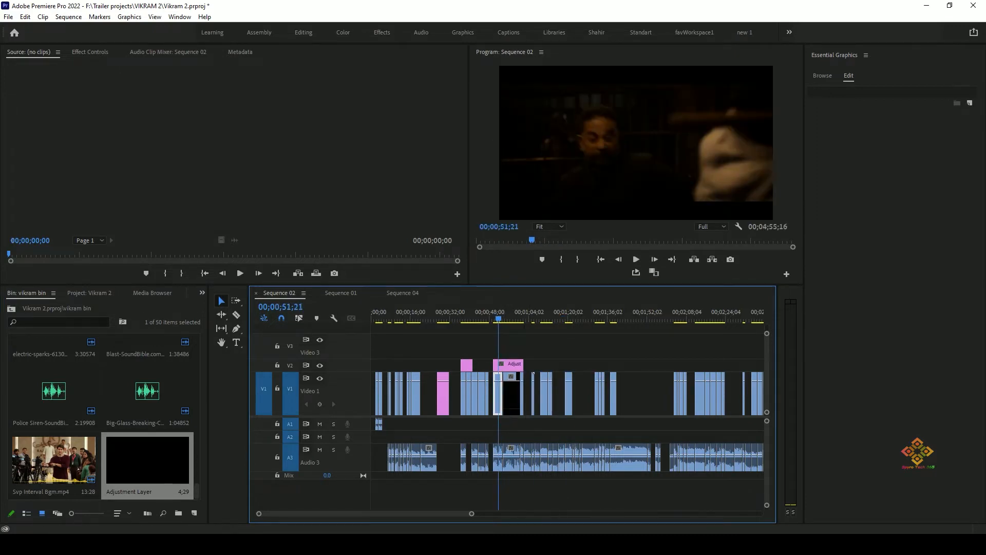
right_click(193, 304)
mouse_move(247, 347)
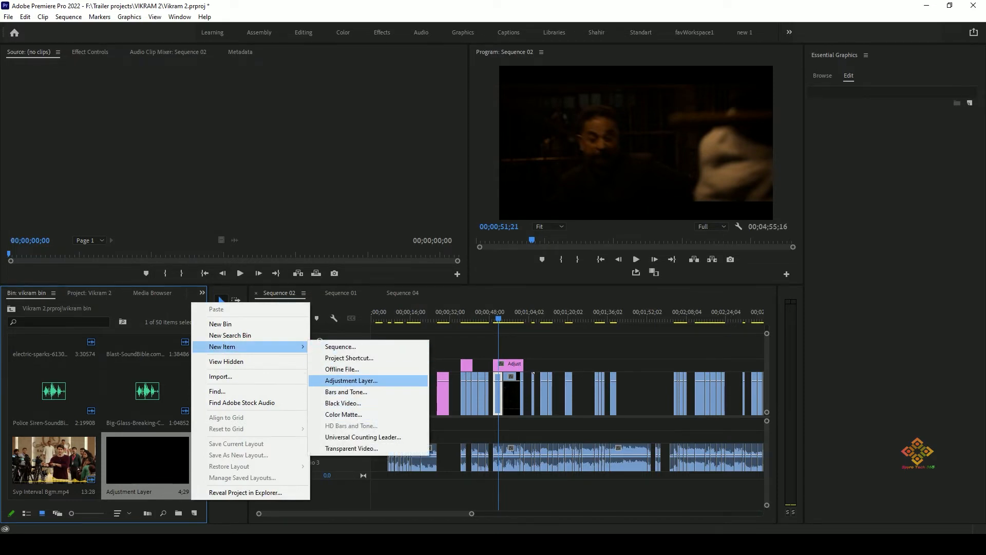
click(590, 359)
drag(498, 318, 499, 318)
click(499, 394)
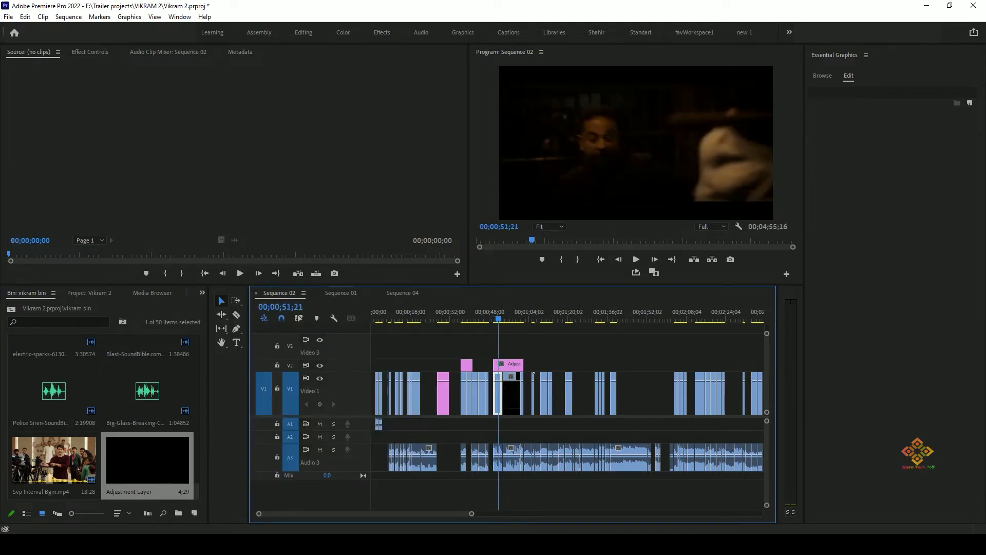
Select the adjustment layer on V2 with the playhead at 00;00;50;07 and show the Essential Graphics templates.
click(494, 318)
click(514, 366)
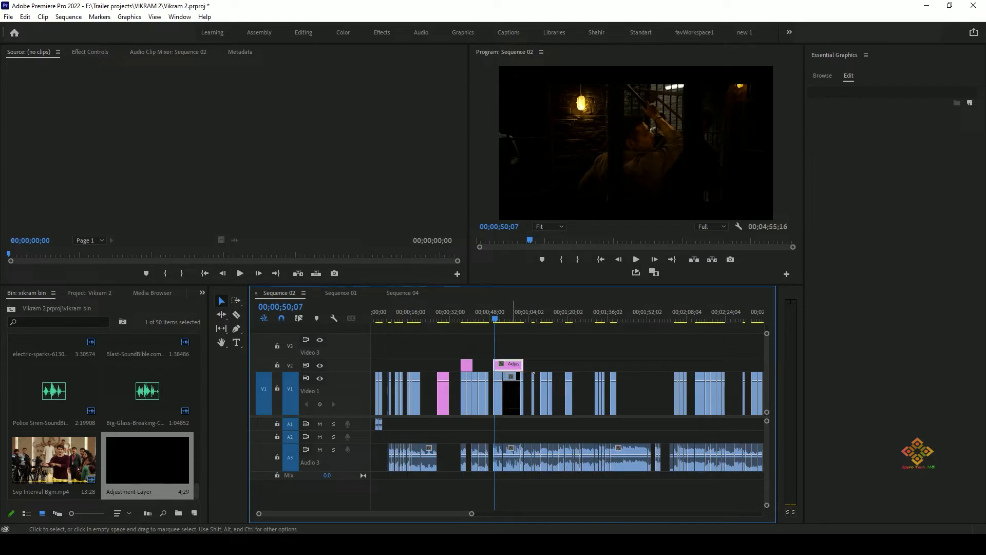
click(970, 103)
click(822, 76)
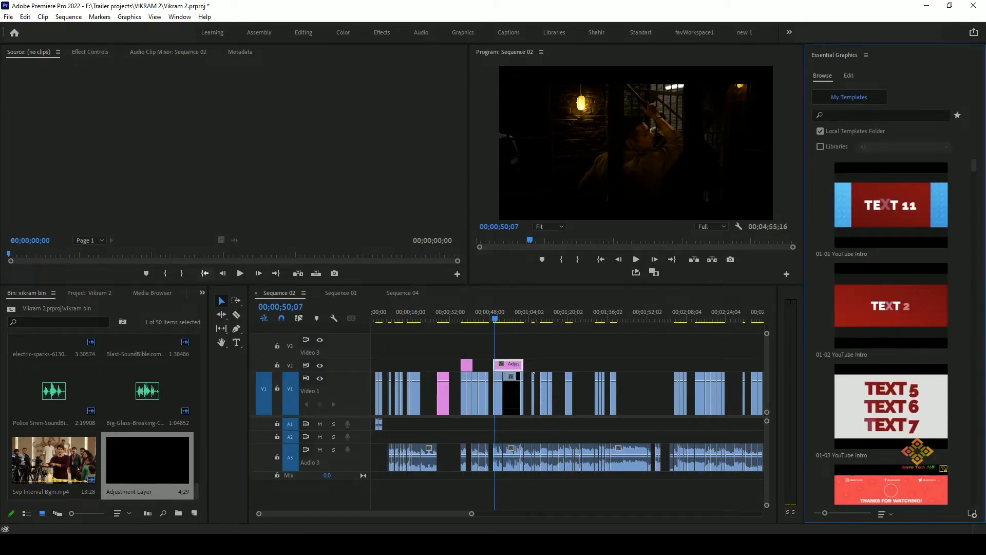
Apply the Camera Blur video effect from Blur & Sharpen to the adjustment layer on V2.
click(202, 292)
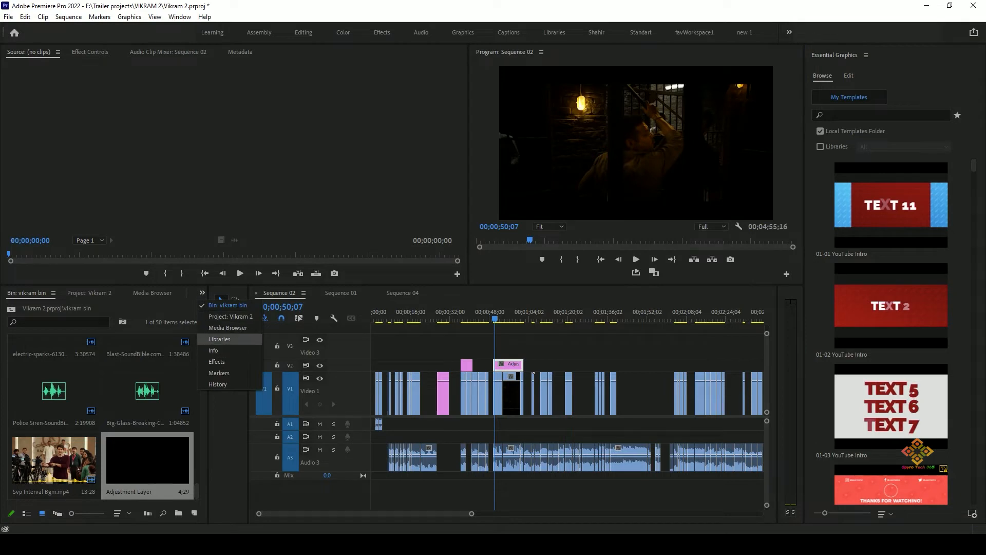
click(217, 362)
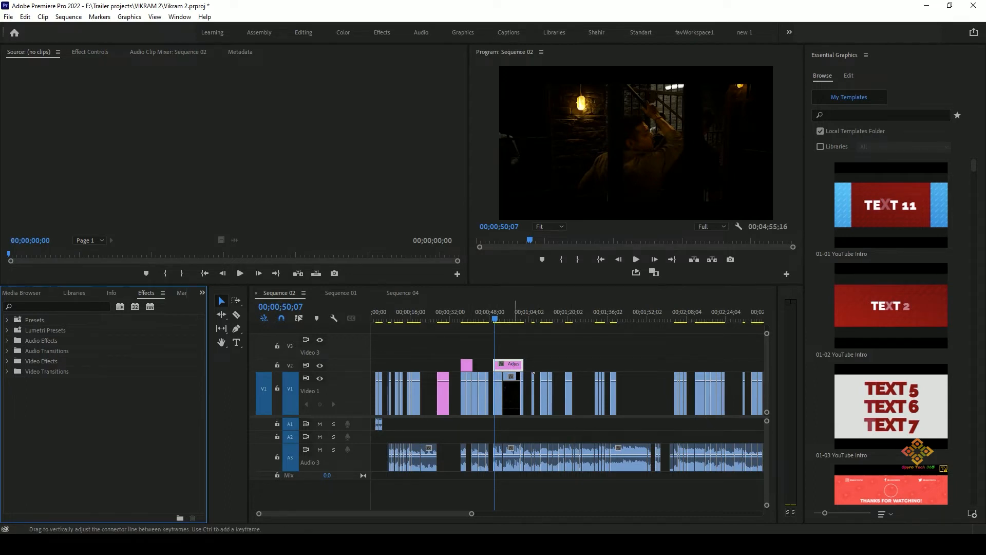
scroll(522, 395, up, 3)
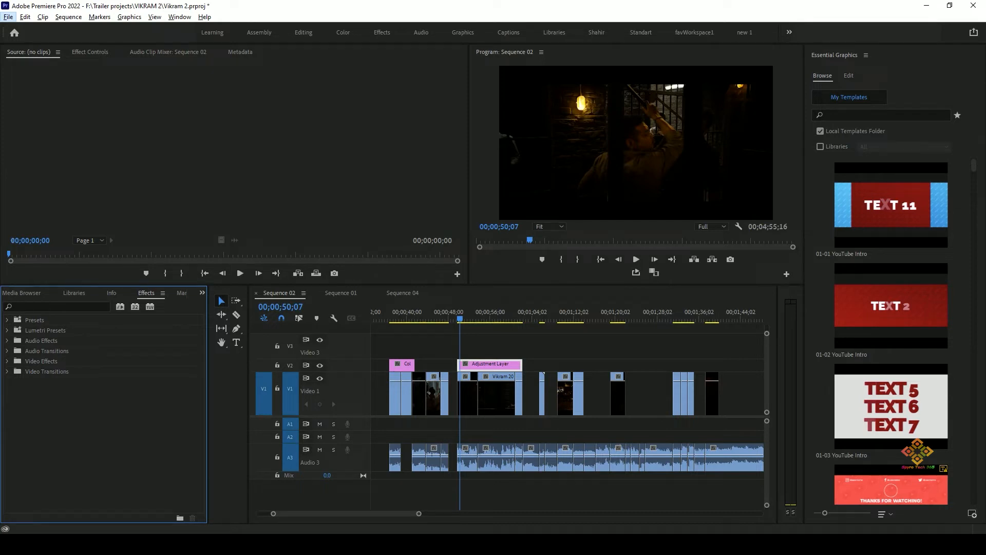
click(55, 307)
key(Escape)
click(7, 362)
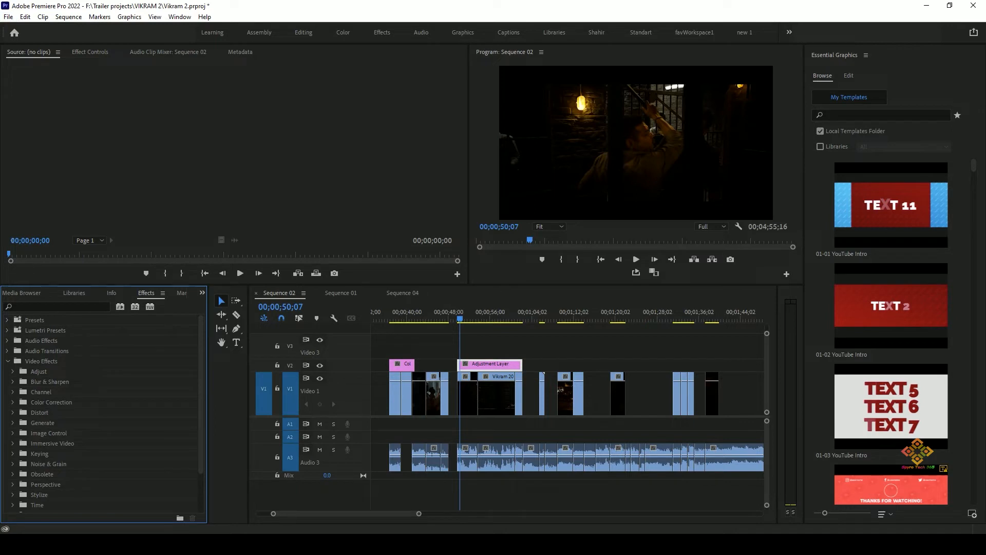
click(13, 413)
scroll(90, 413, down, 4)
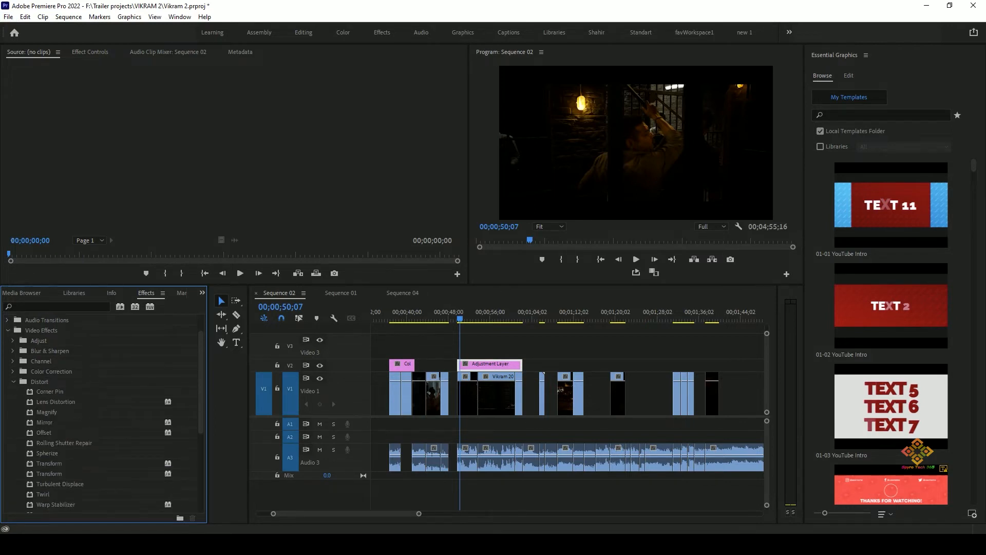
scroll(89, 413, up, 4)
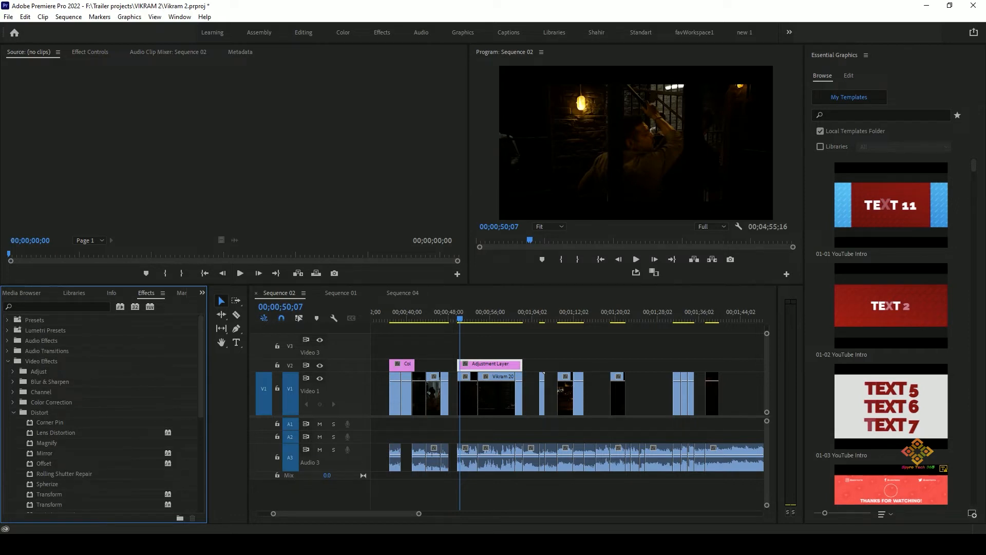
click(13, 382)
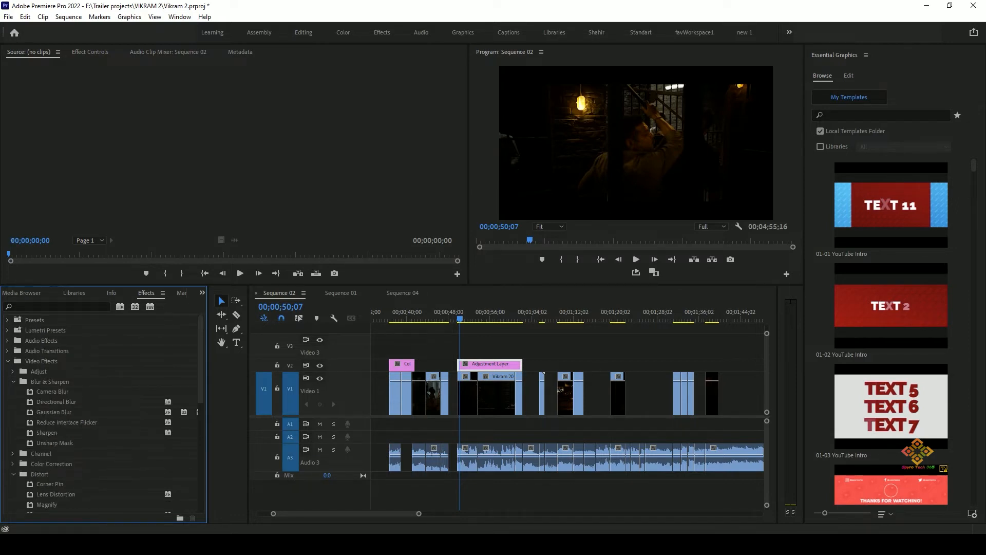
drag(53, 392, 491, 365)
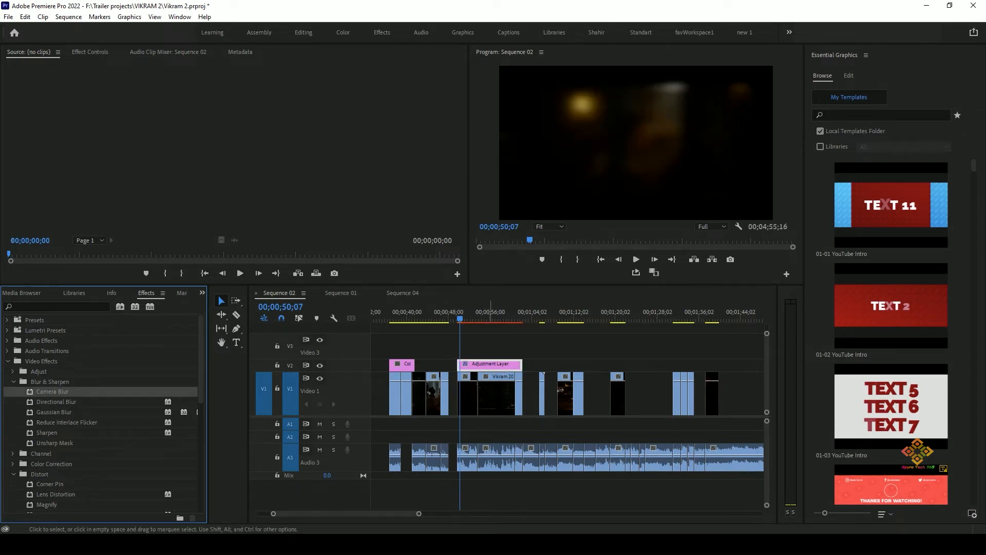
Show the adjustment layer's Camera Blur settings in Effect Controls and preview the blurred footage from 00;00;50;07 to 00;00;51;05.
click(90, 52)
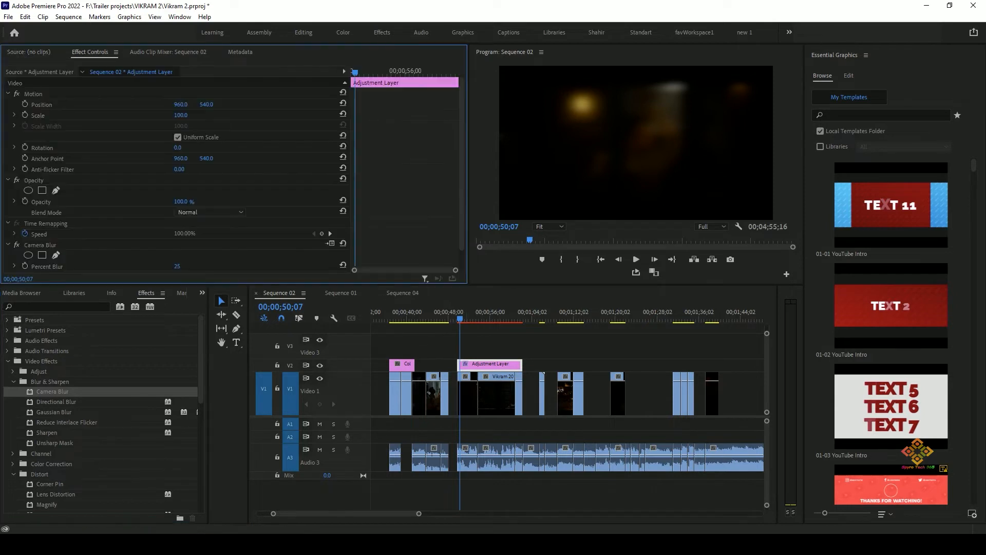
scroll(175, 177, down, 2)
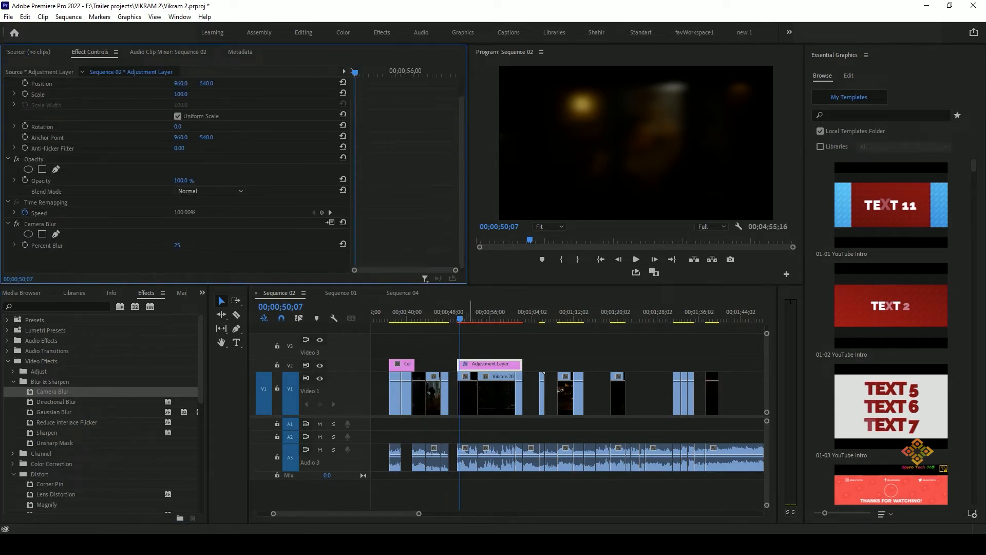
key(space)
mouse_move(464, 318)
mouse_down()
mouse_move(477, 318)
mouse_move(465, 319)
mouse_up()
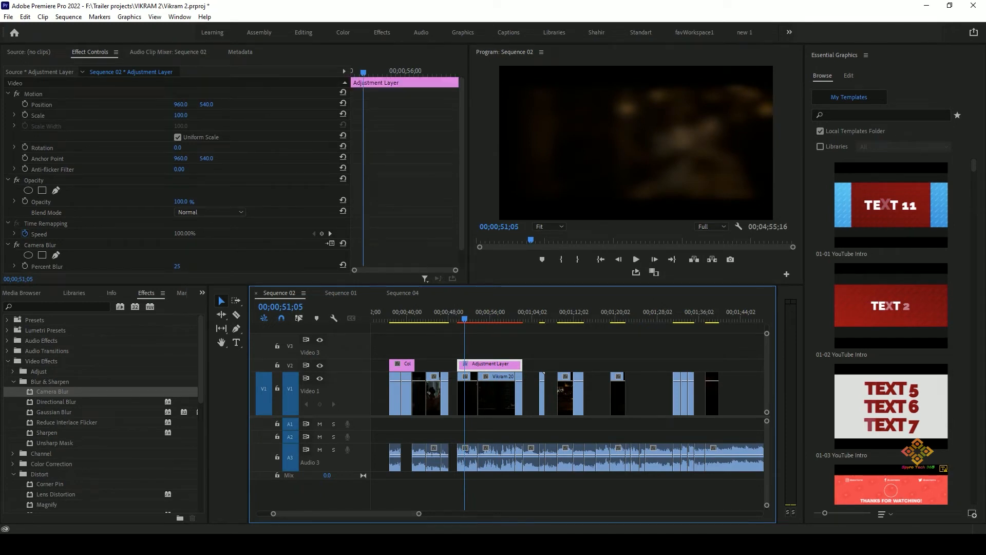
Lower the Camera Blur's Percent Blur on the adjustment layer and review the frame at 00;00;50;09.
scroll(177, 175, down, 1)
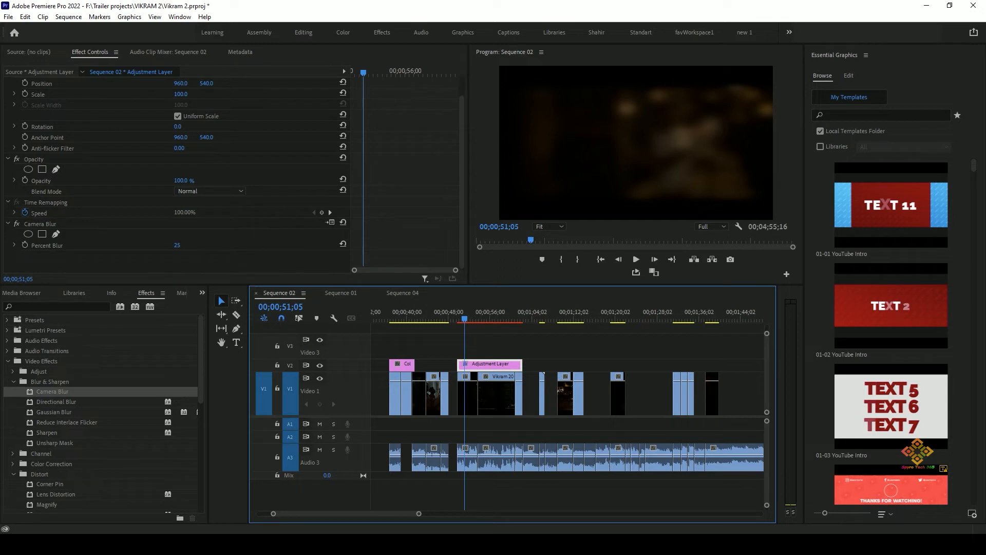
drag(177, 246, 170, 246)
mouse_move(474, 312)
mouse_down()
mouse_move(461, 311)
mouse_move(504, 312)
mouse_move(460, 311)
mouse_up()
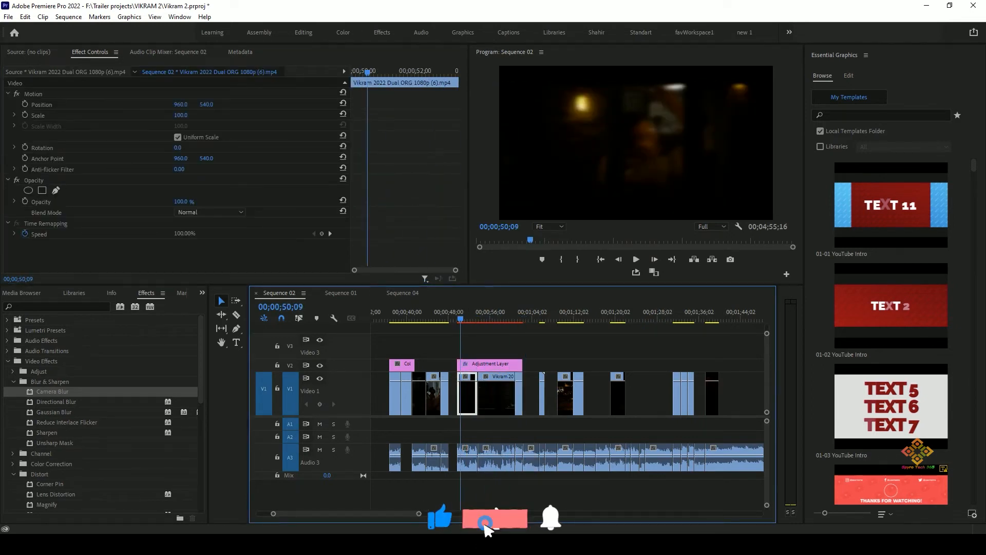
click(170, 247)
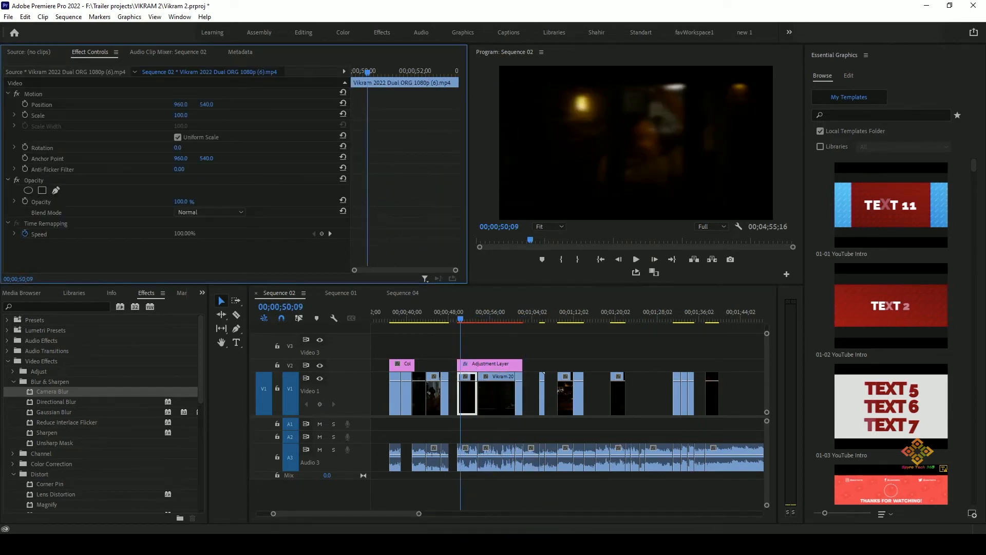
click(489, 364)
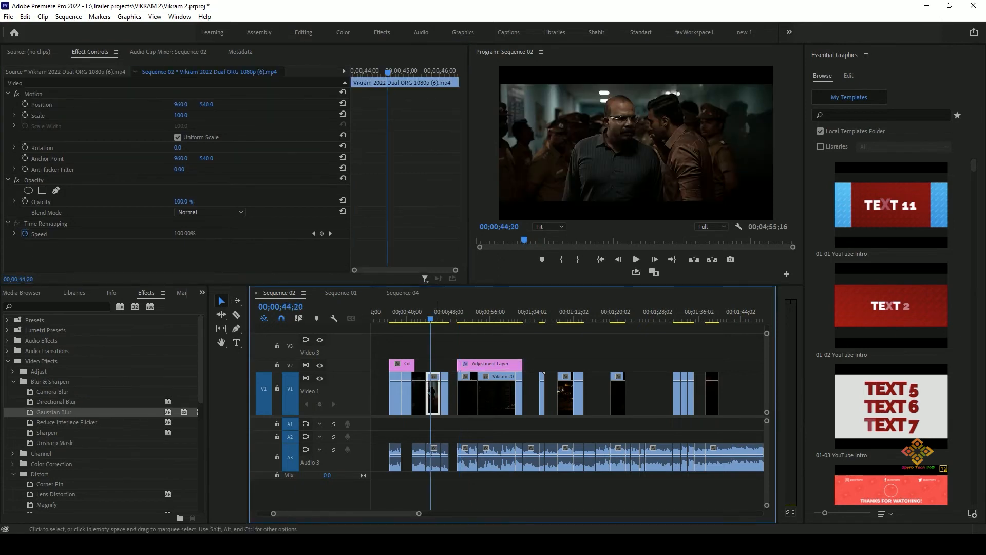
Move the V1 clip at 00;00;44;20 straight up onto video track V4.
drag(435, 395, 439, 329)
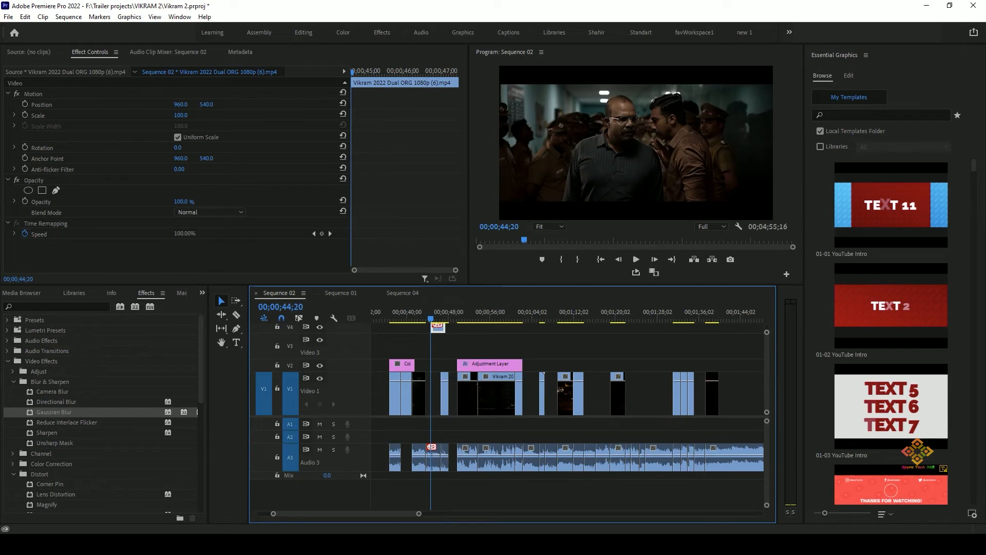
scroll(513, 369, up, 5)
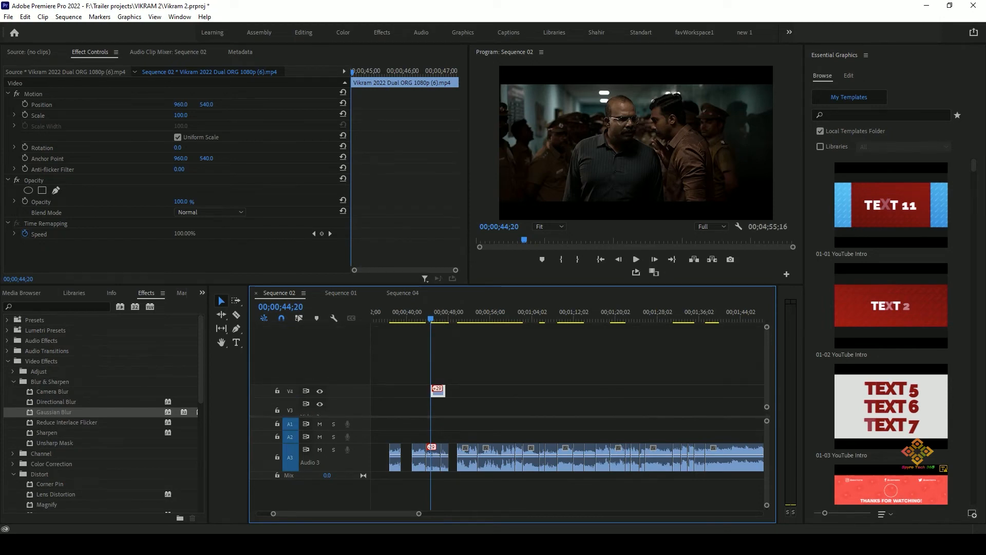
scroll(513, 369, down, 5)
scroll(513, 369, up, 2)
scroll(514, 380, up, 1)
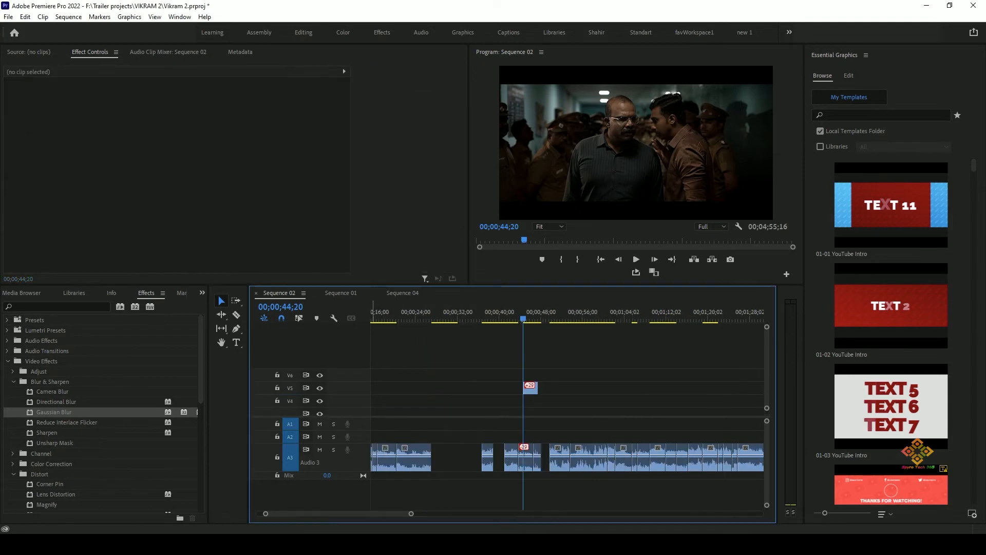
Try adding three video tracks after Video 6 and one audio track after Audio 3, and undo the addition.
right_click(351, 374)
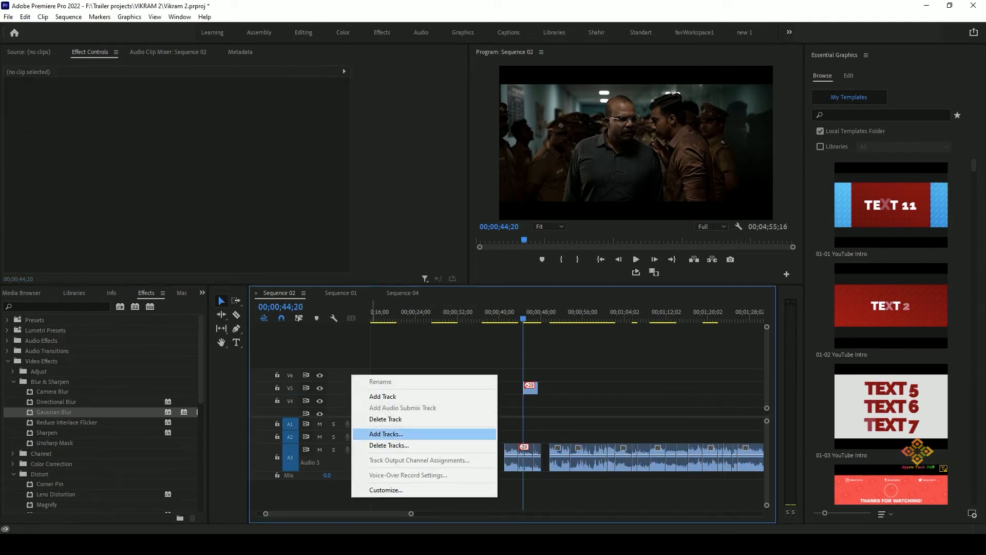
click(386, 434)
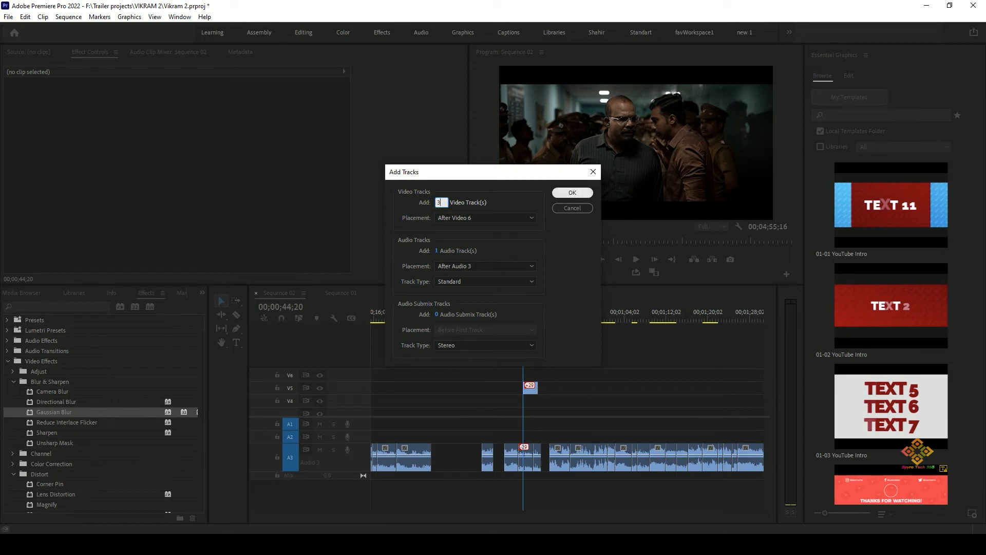
click(572, 193)
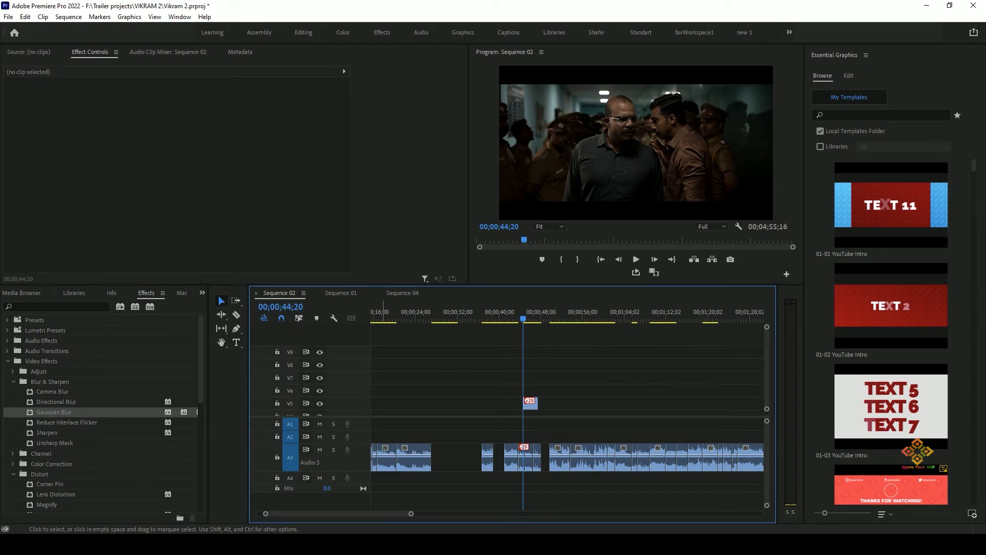
key(ctrl+z)
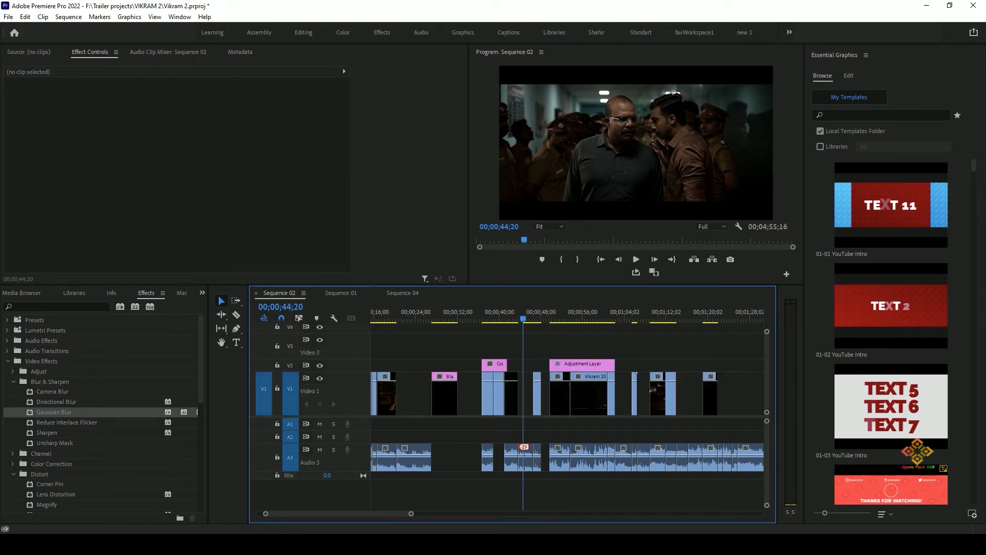
Copy the black video clip on V1, paste it onto V1 at 00;00;44;20, and undo the paste.
scroll(530, 380, up, 5)
click(530, 381)
scroll(530, 381, down, 5)
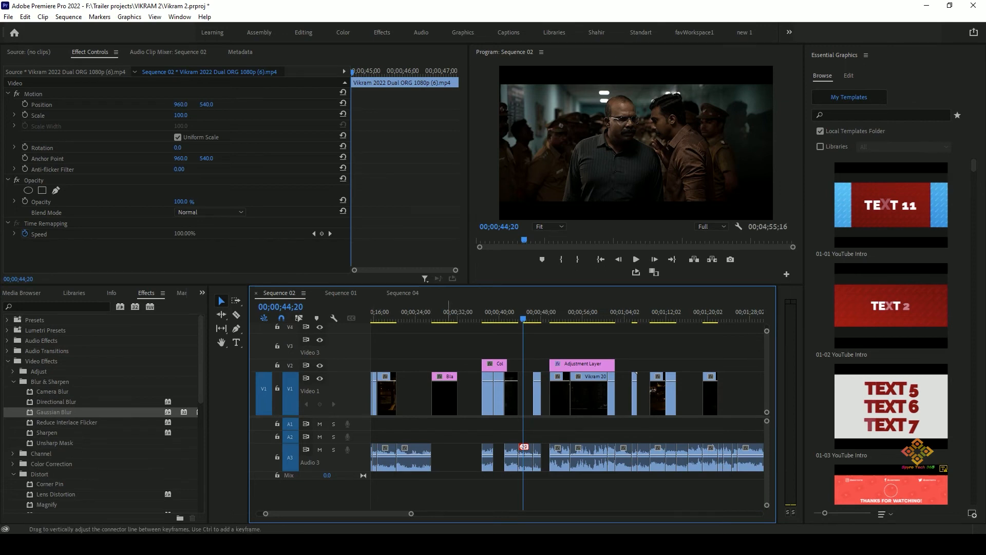
click(445, 395)
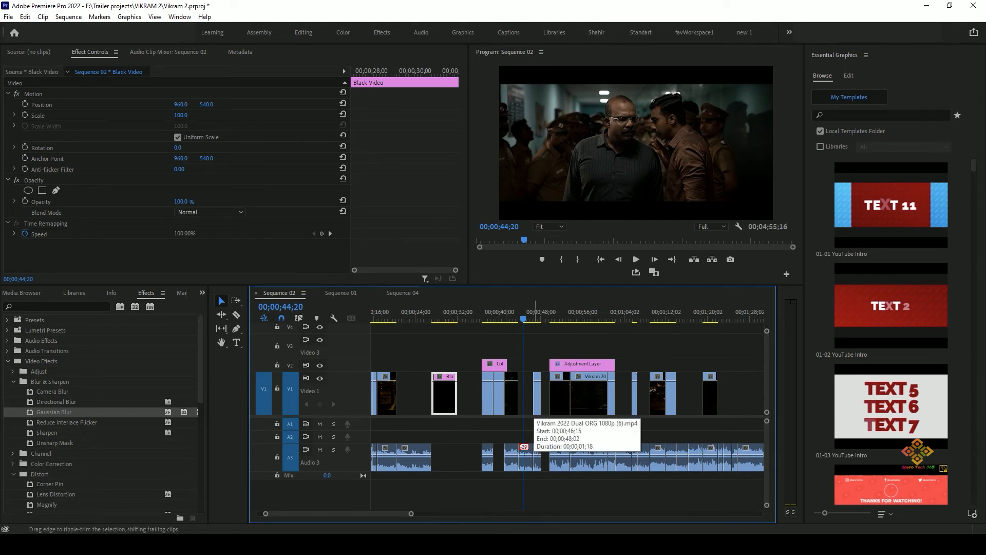
key(ctrl+v)
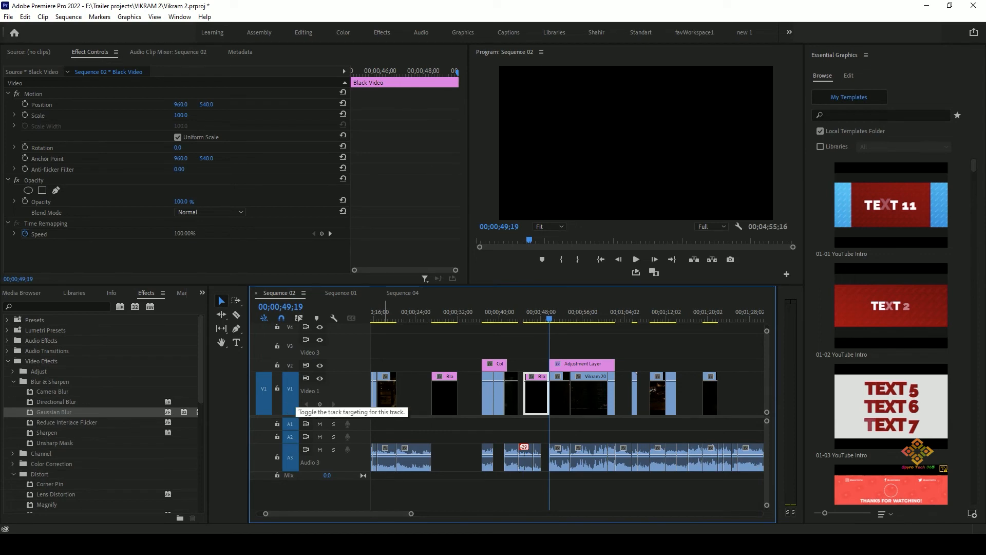
key(ctrl+z)
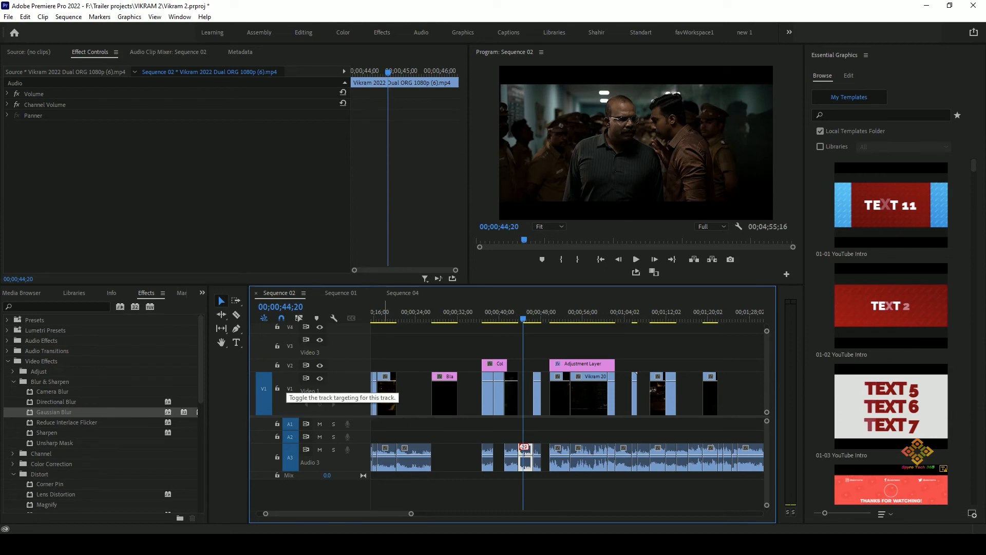
Try pasting the black video onto targeted track V4 at 00;00;44;20 and V6 at 00;00;49;19, and undo both pastes.
drag(840, 325, 529, 348)
click(290, 376)
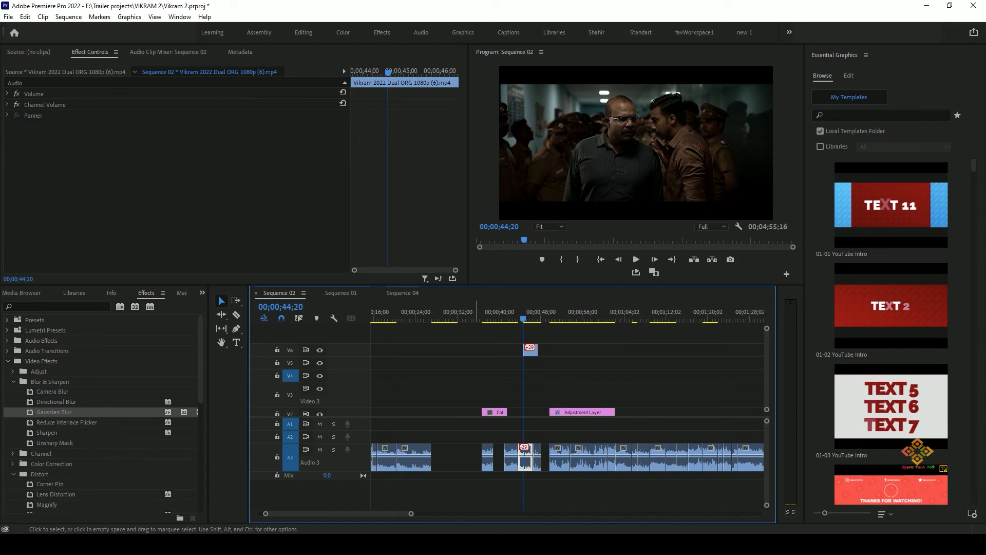
key(ctrl+v)
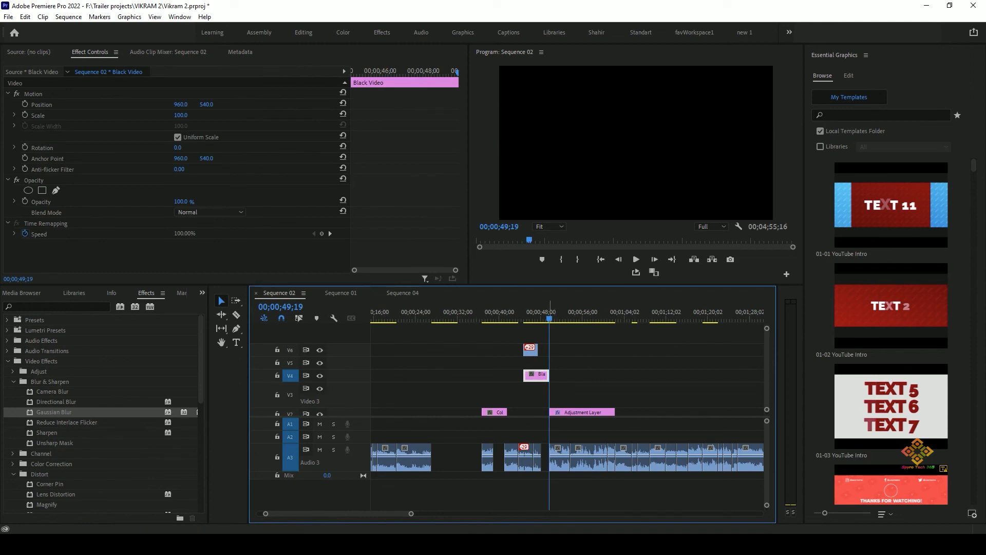
click(290, 375)
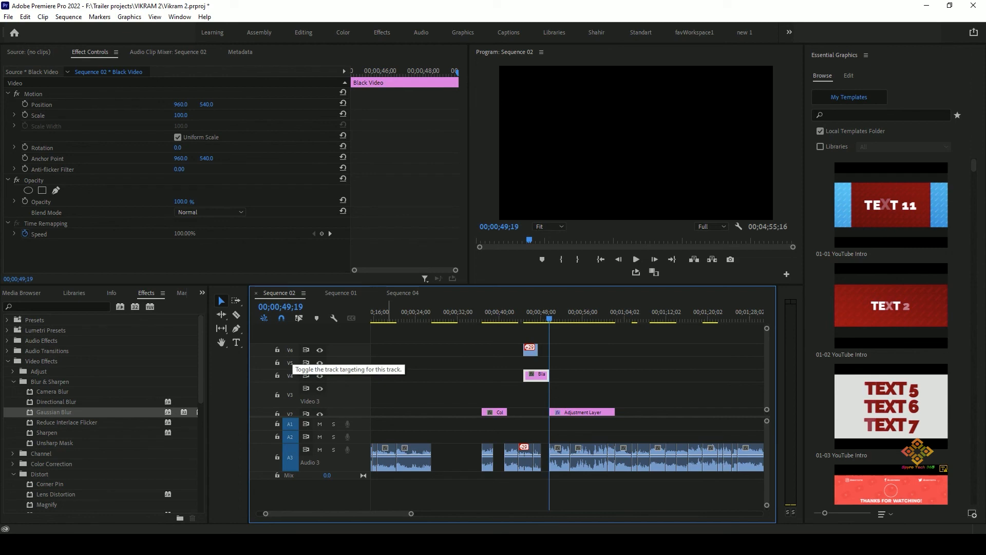
click(290, 350)
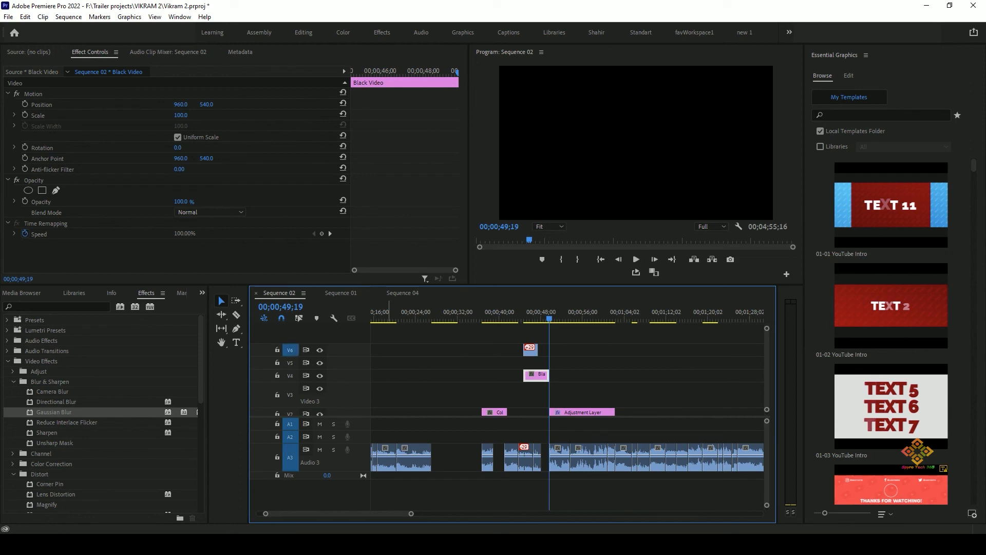
key(ctrl+v)
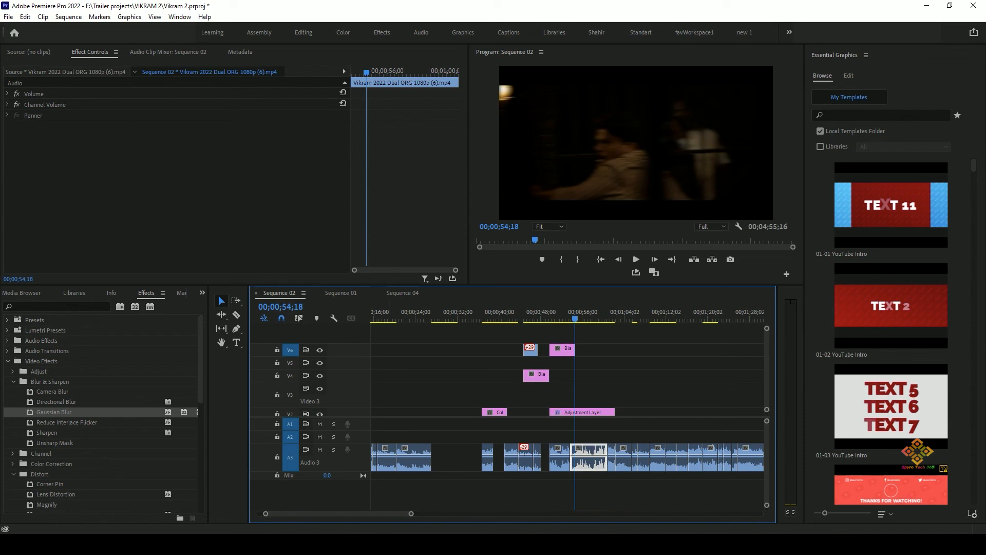
key(ctrl+z)
key(ctrl+z)
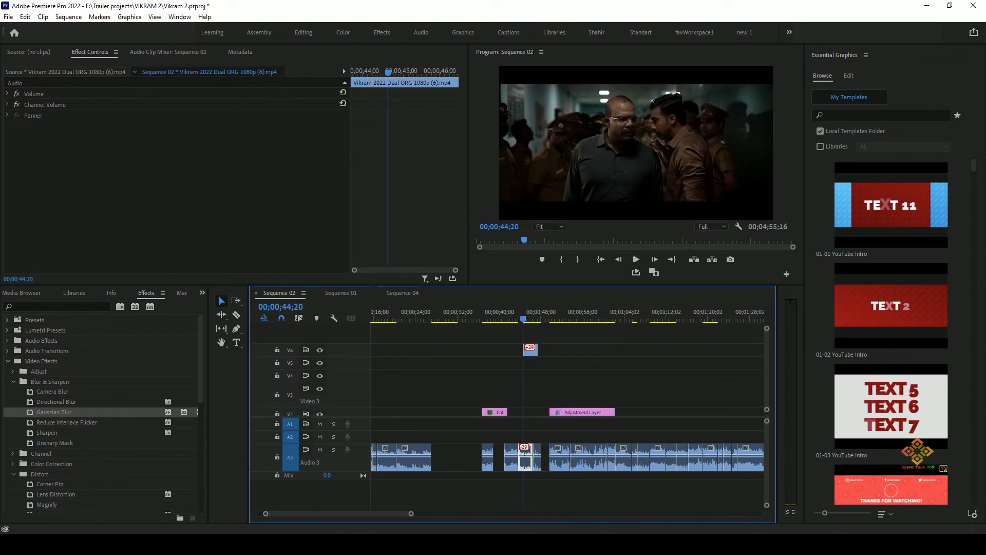
Paste the black video onto V4 at 00;00;44;20 and onto V6 at 00;00;49;19 by targeting each track.
click(290, 376)
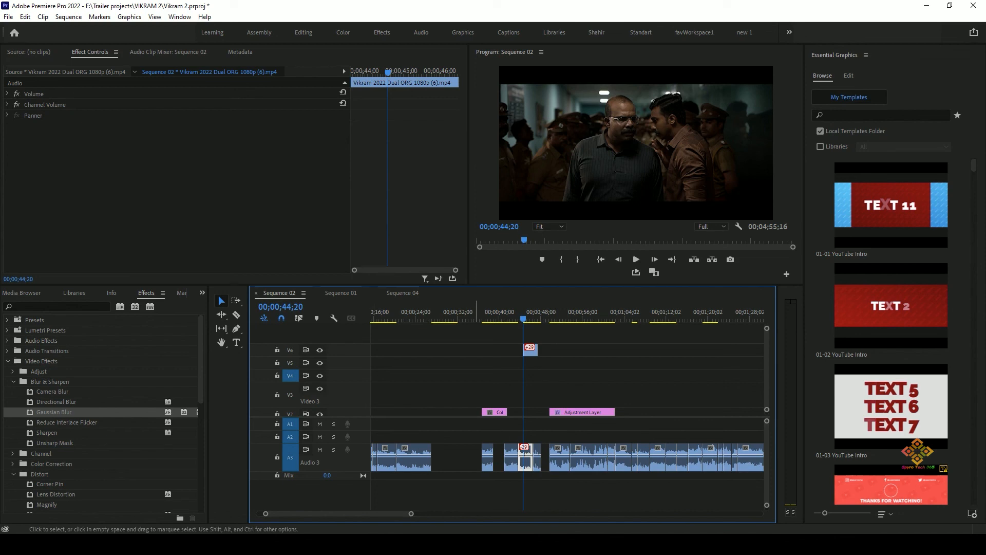
key(ctrl+v)
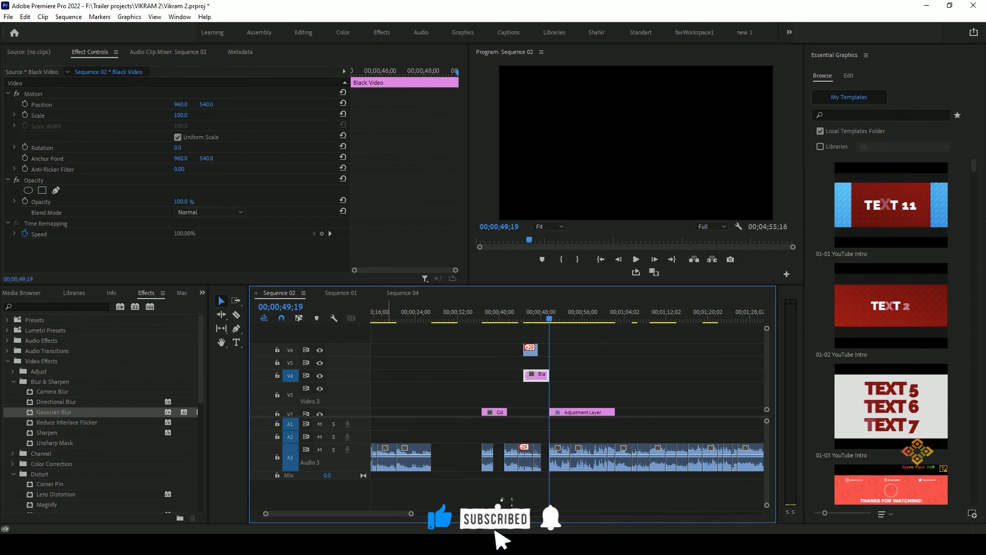
click(290, 349)
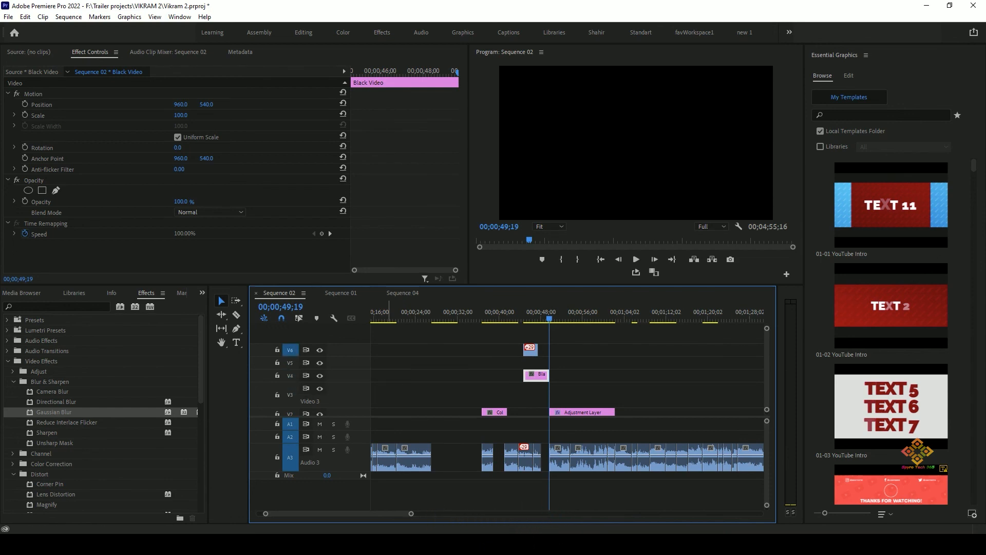
key(ctrl+v)
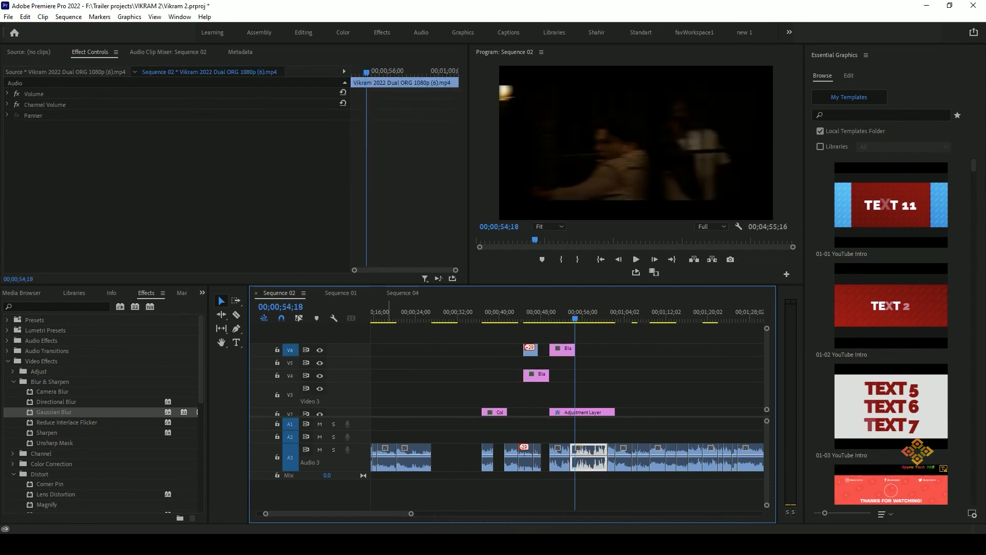